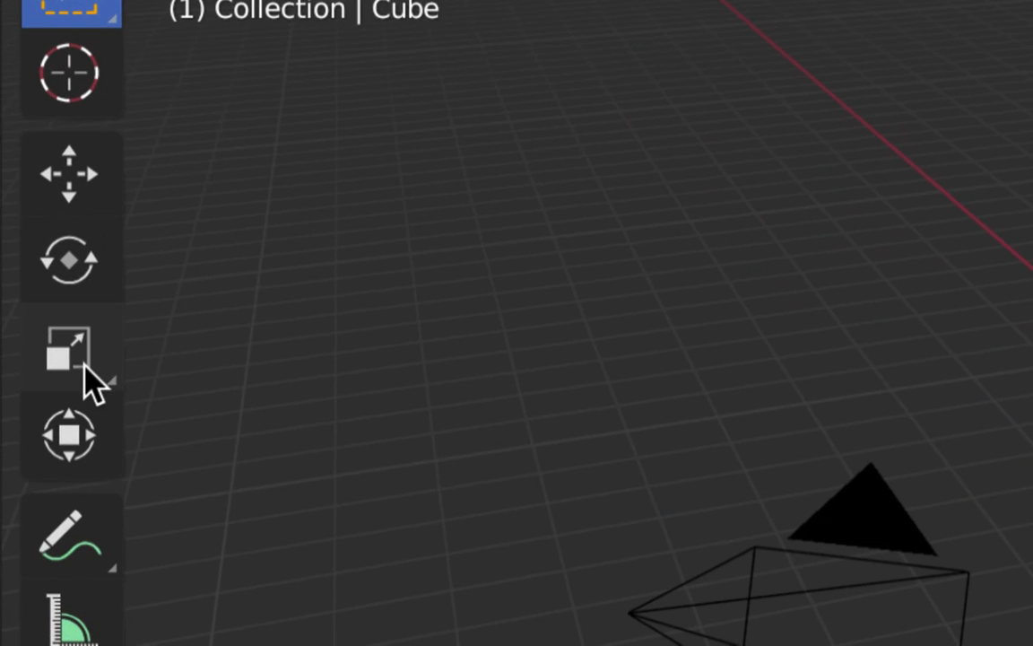
- Scale the default cube down along the Z axis only, to a Z scale of about 0.166
click(83, 363)
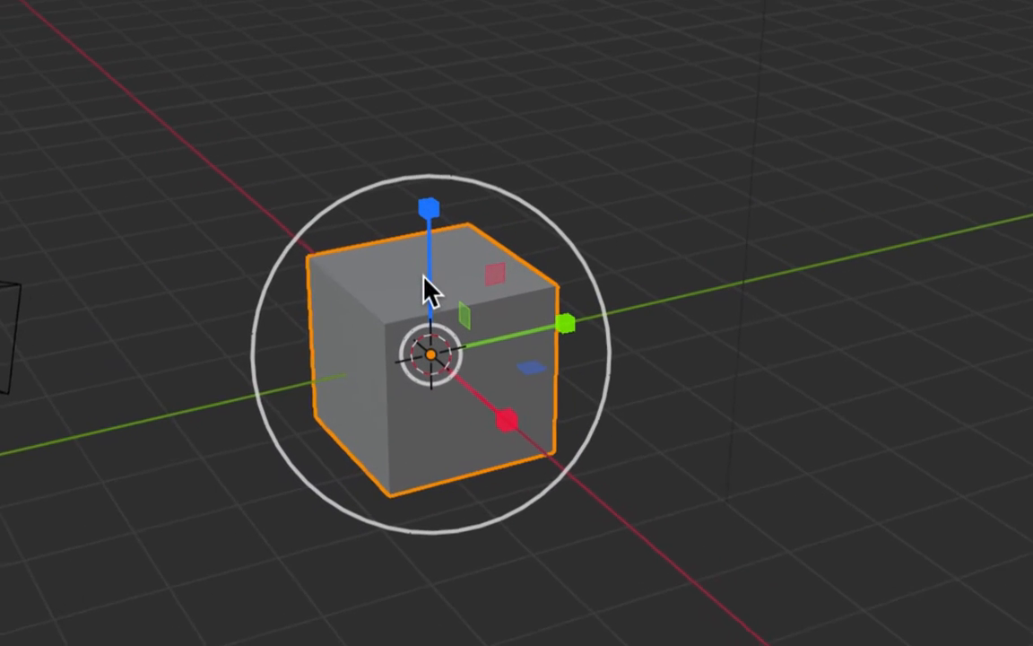
drag(429, 208, 431, 299)
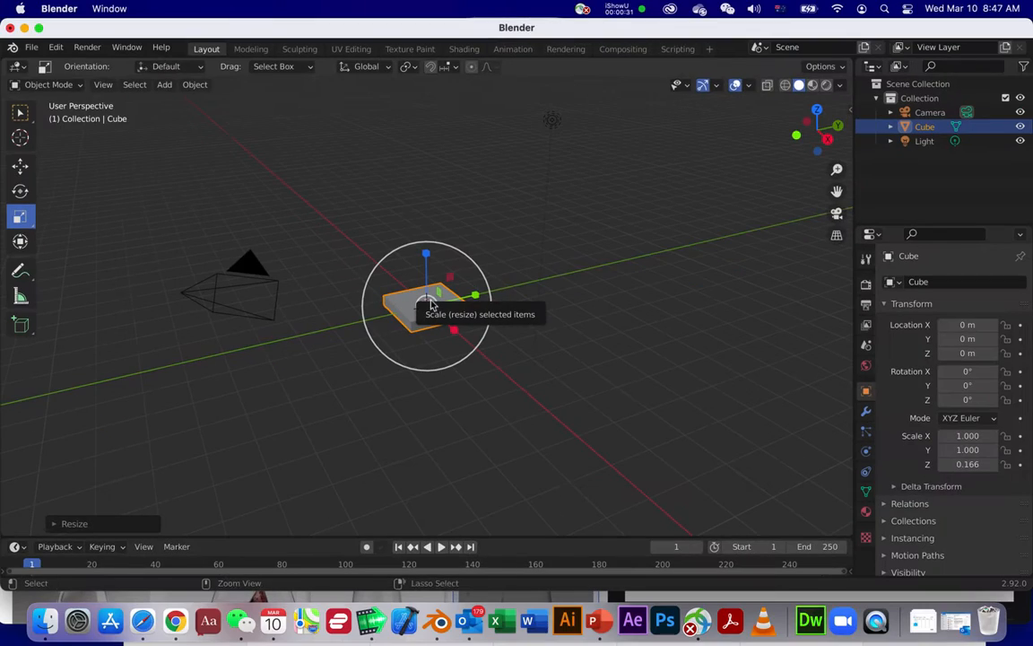
click(104, 85)
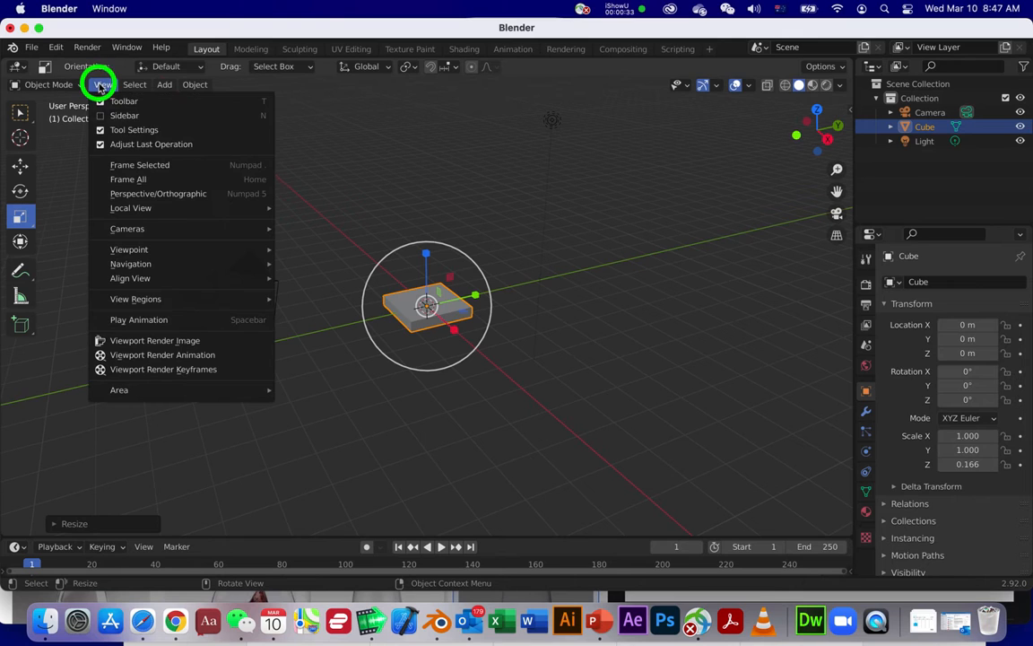
click(122, 165)
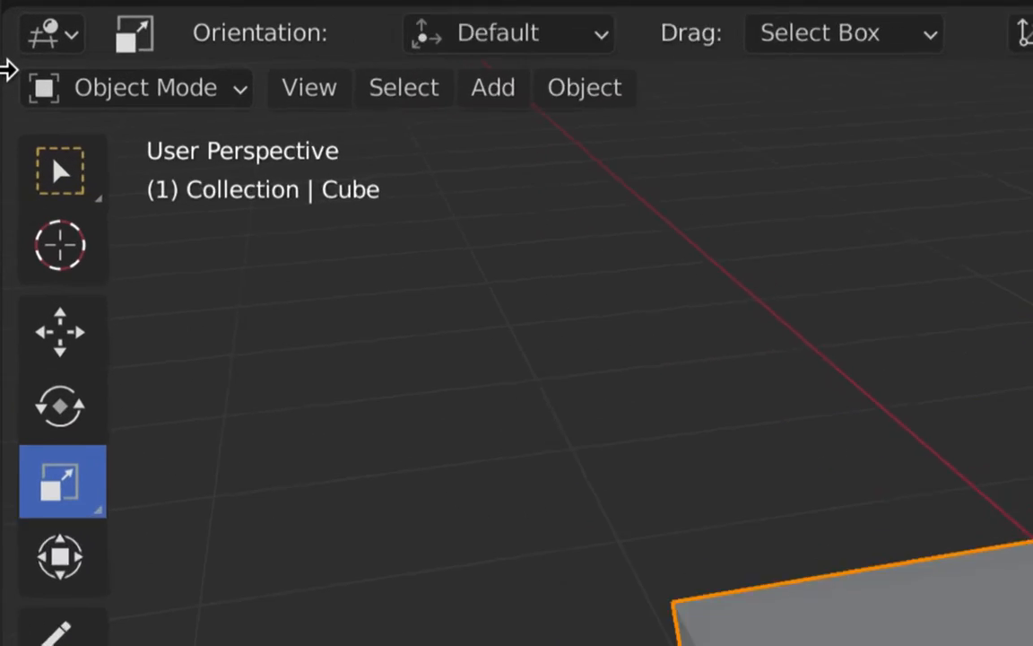
- Put the flattened cube into Edit Mode and set the selection mode to faces
click(28, 88)
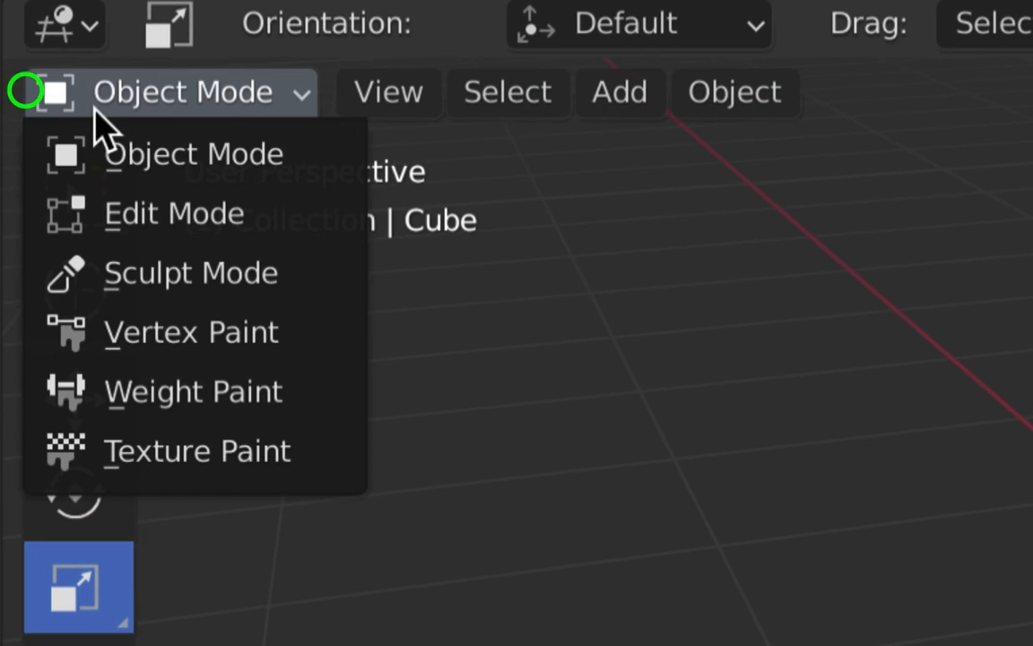
click(139, 215)
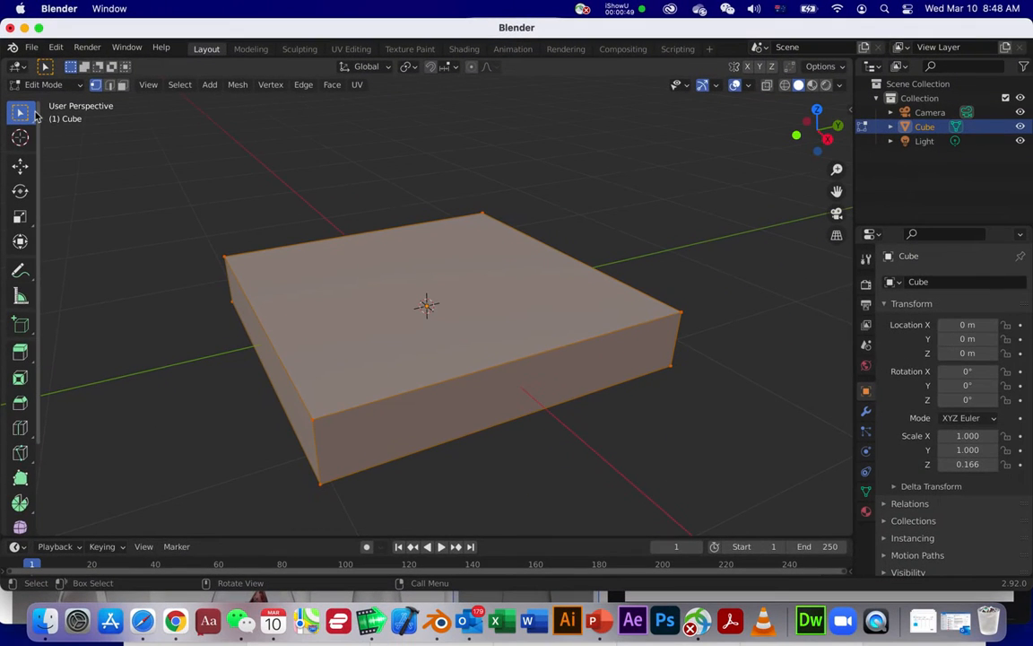
key(Tab)
key(Tab)
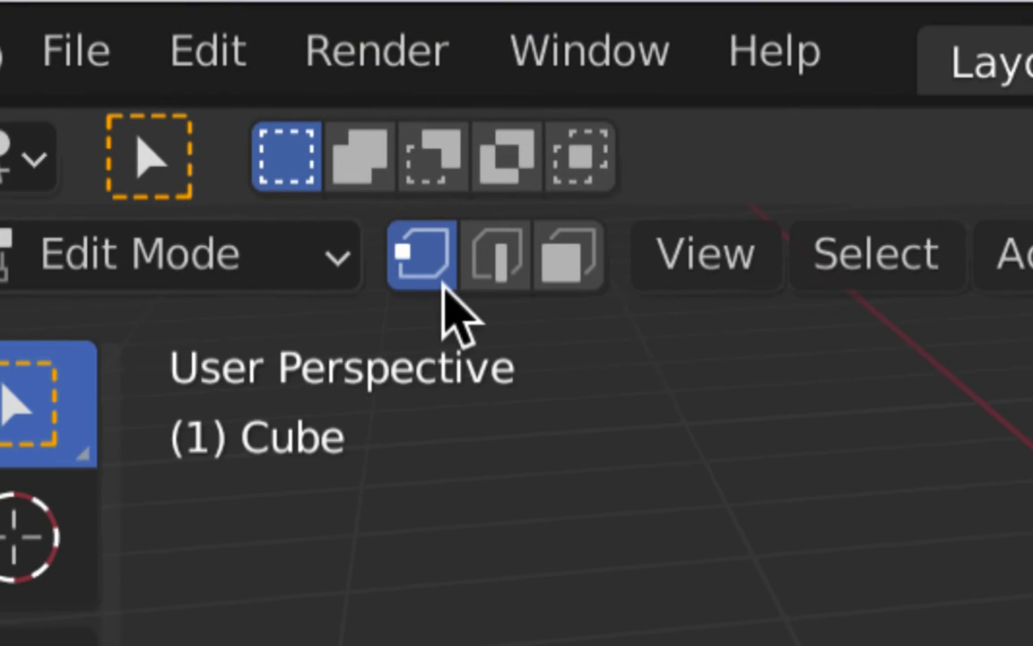
click(567, 267)
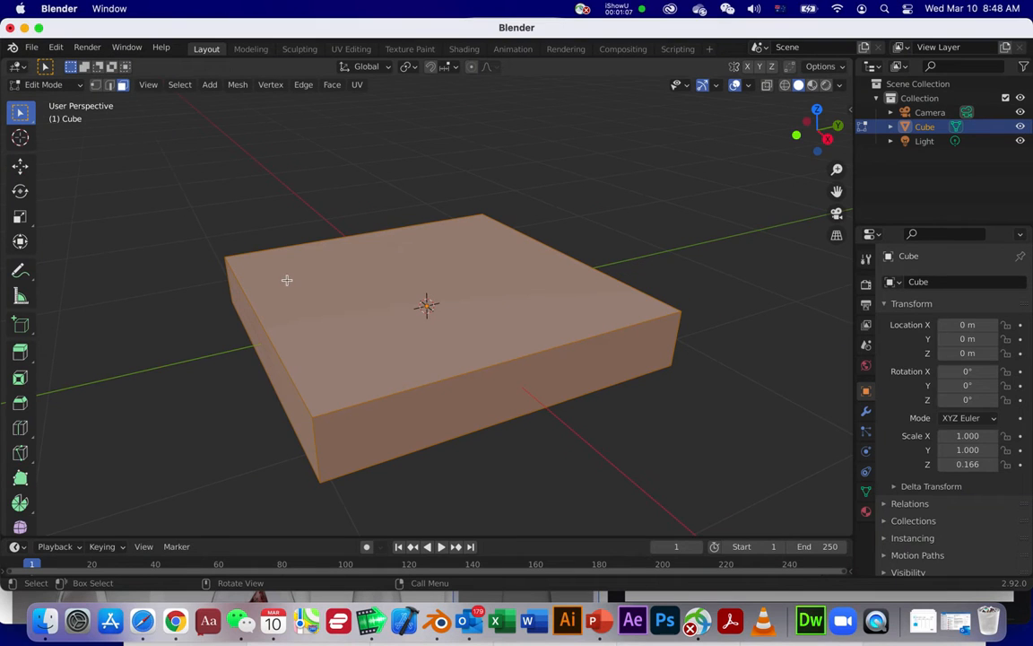
- Inset the slab's top face down to a small square at its centre
click(332, 297)
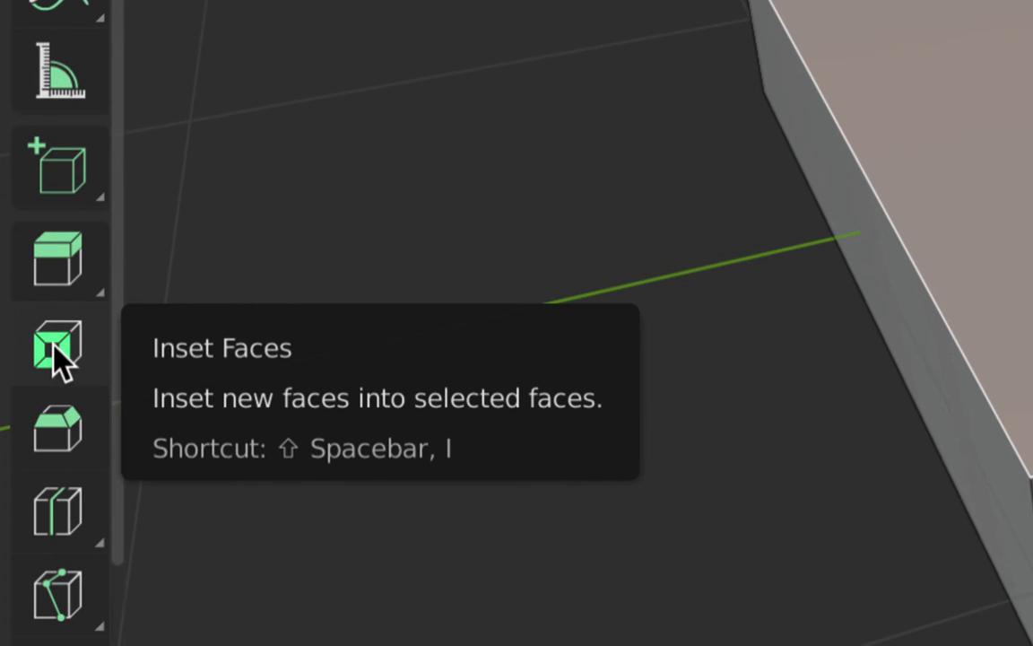
click(58, 347)
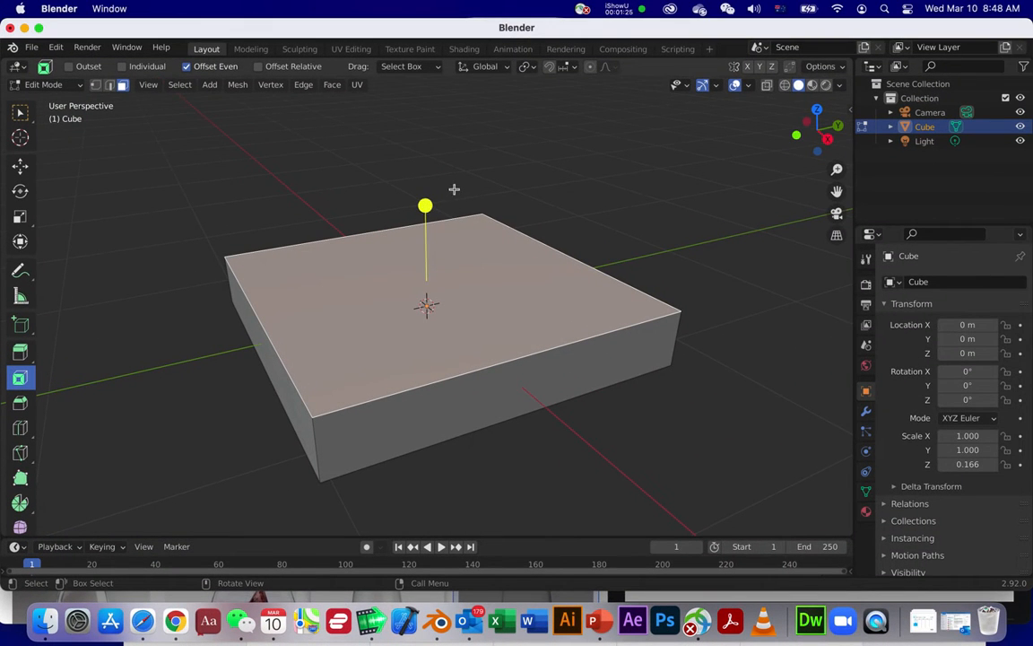
drag(425, 205, 428, 261)
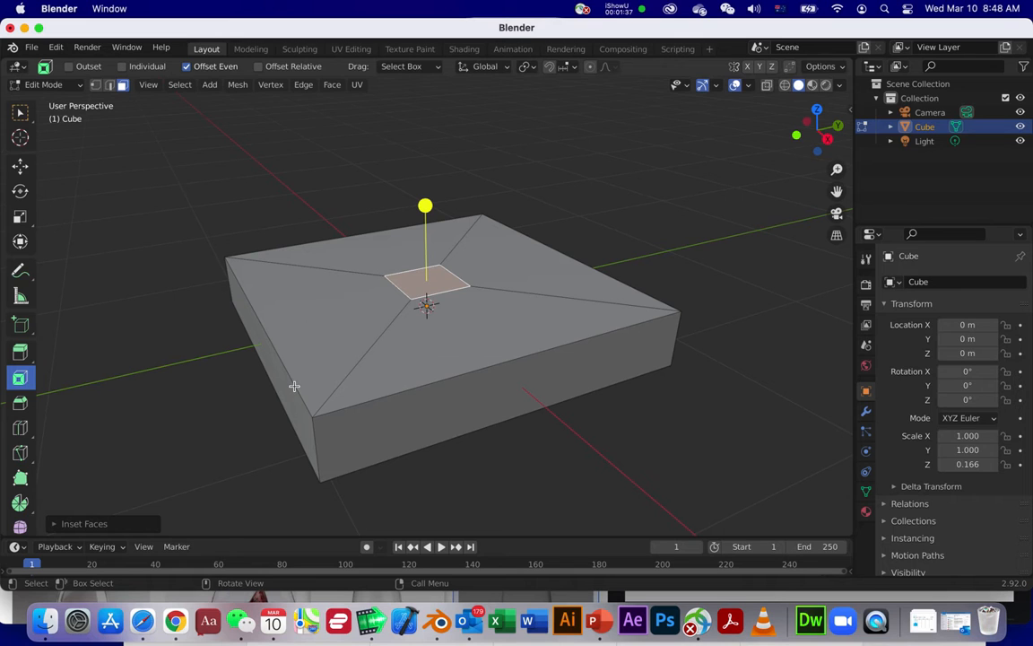
- Extrude the small central face upward into a tall, narrow stem
scroll(298, 389, down, 1)
scroll(307, 400, down, 6)
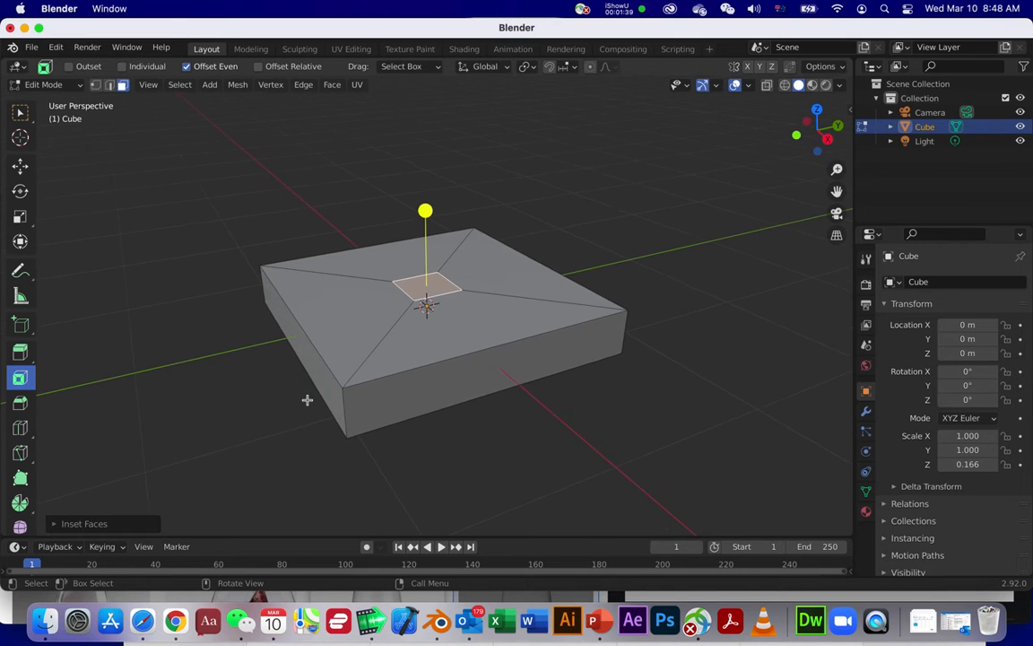
scroll(307, 399, down, 2)
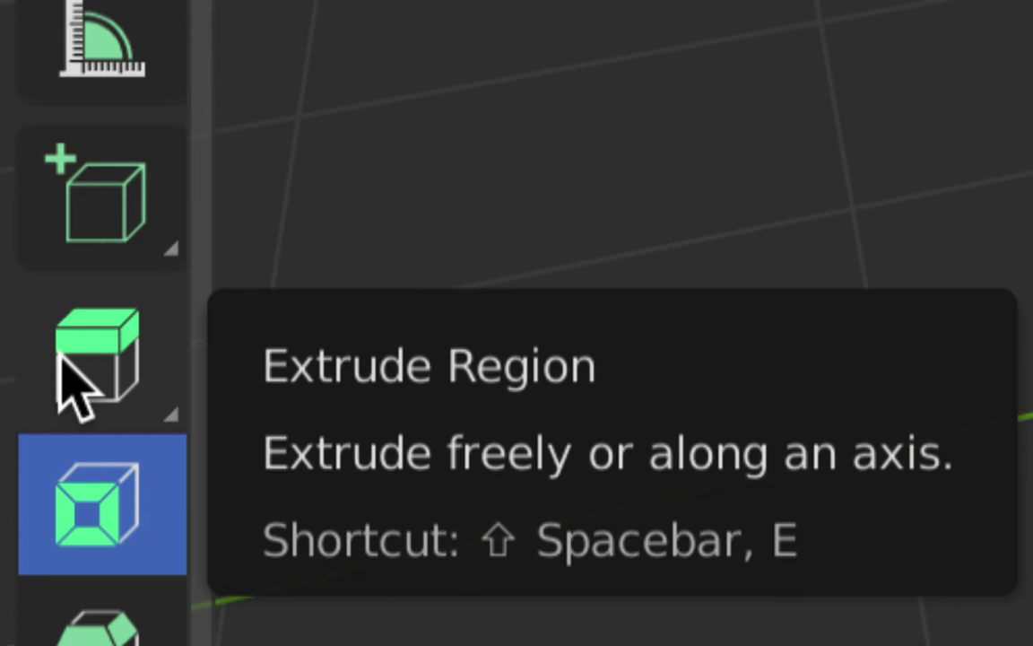
click(71, 381)
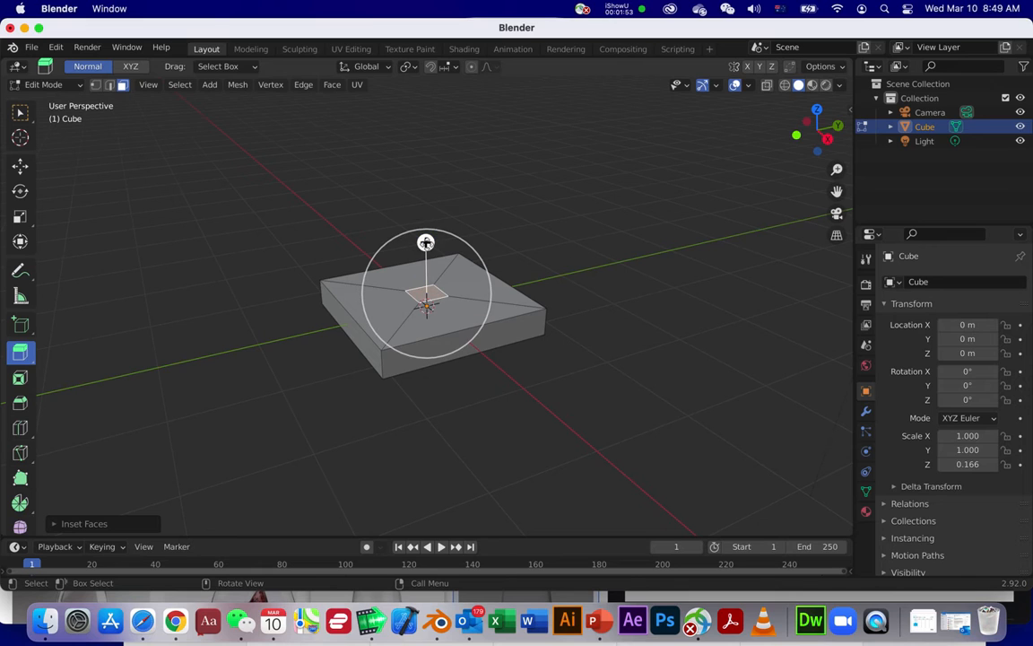
drag(425, 243, 413, 115)
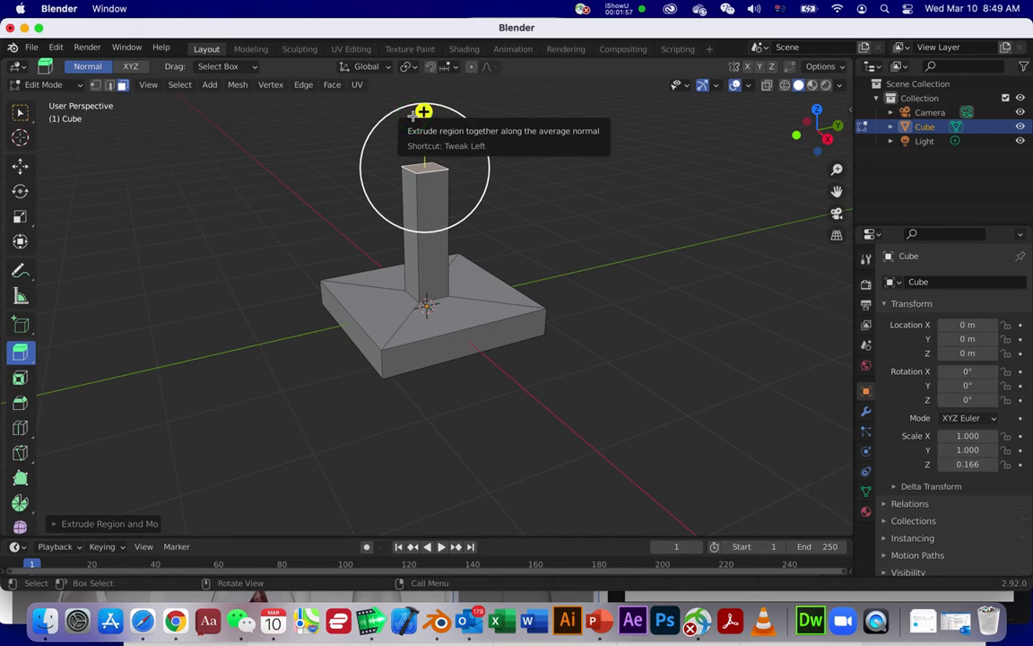
- Extrude the stem's top face a short distance further up to add a second segment
shift+scroll(419, 218, up, 5)
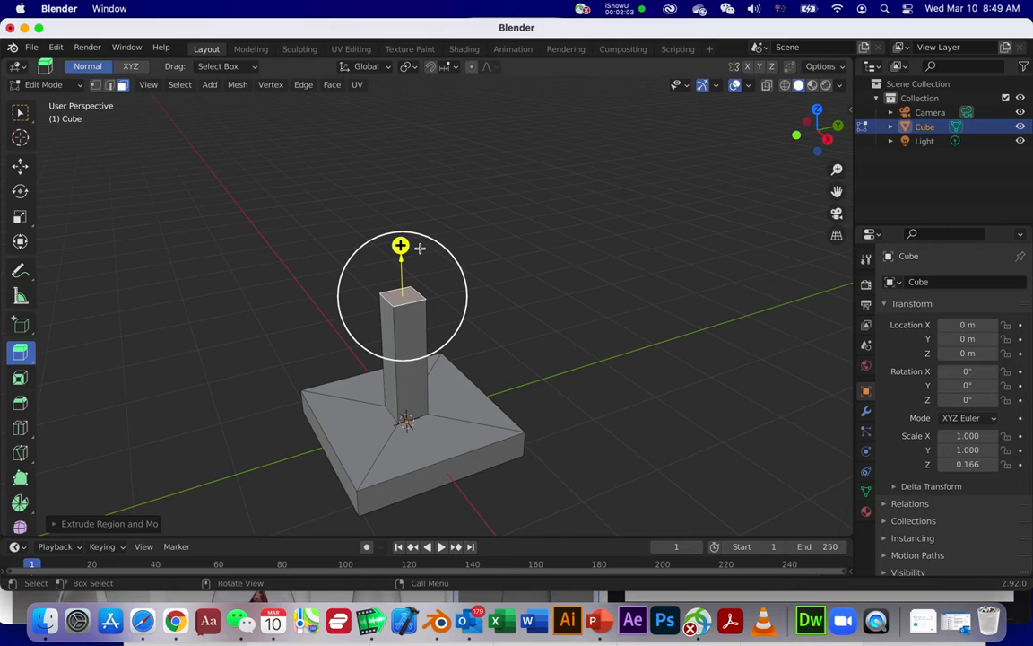
key(e)
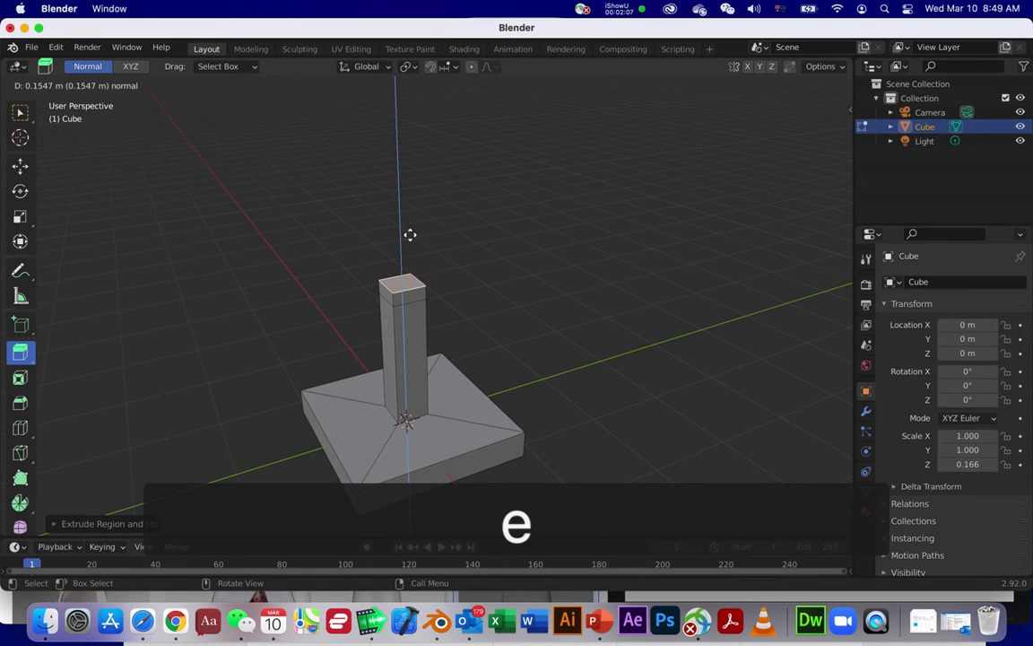
click(408, 207)
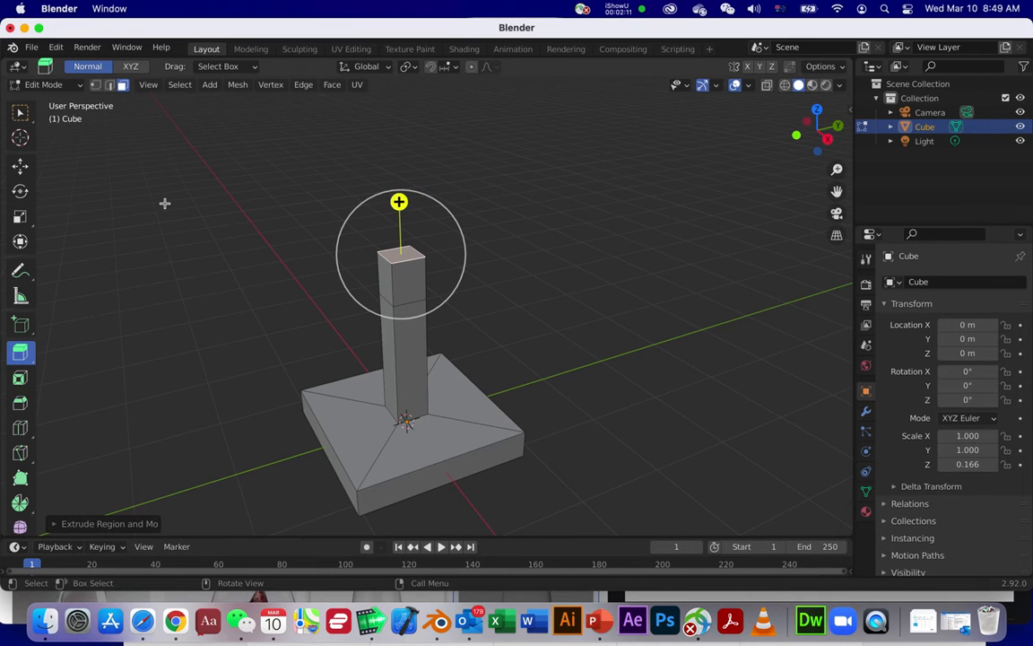
- Scale the stem's top face out evenly to about the base's width, and extrude it upward into a large block
click(21, 221)
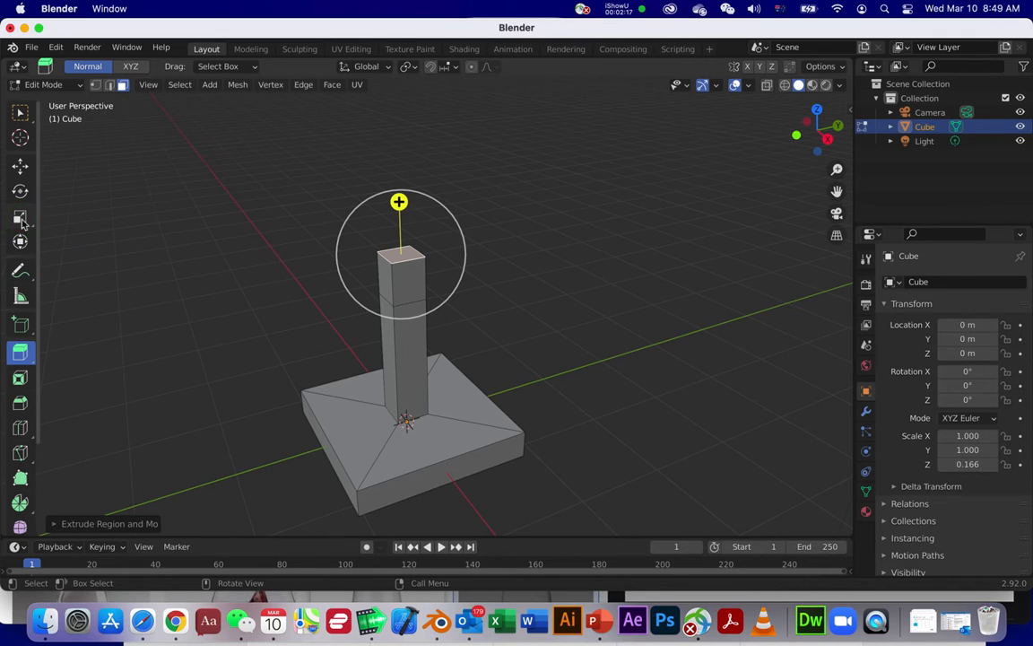
click(21, 221)
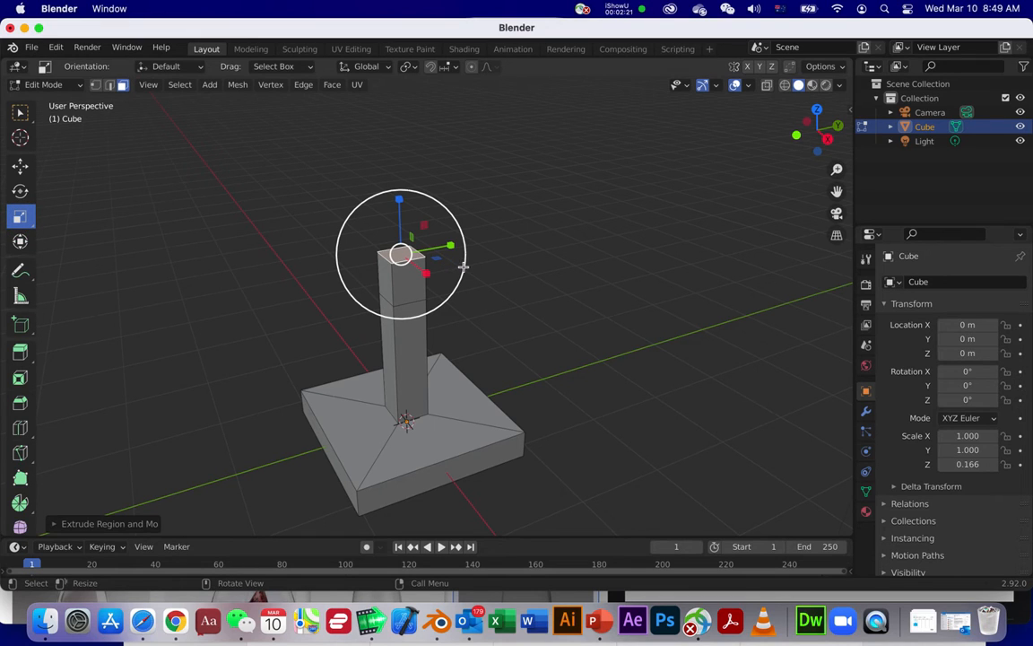
drag(464, 267, 699, 286)
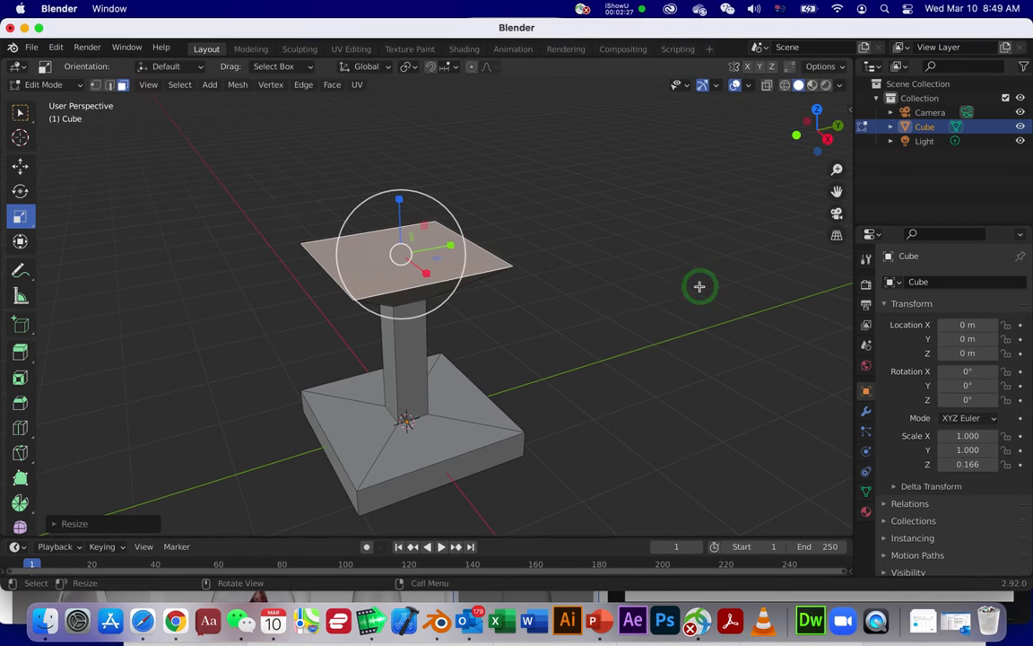
click(21, 353)
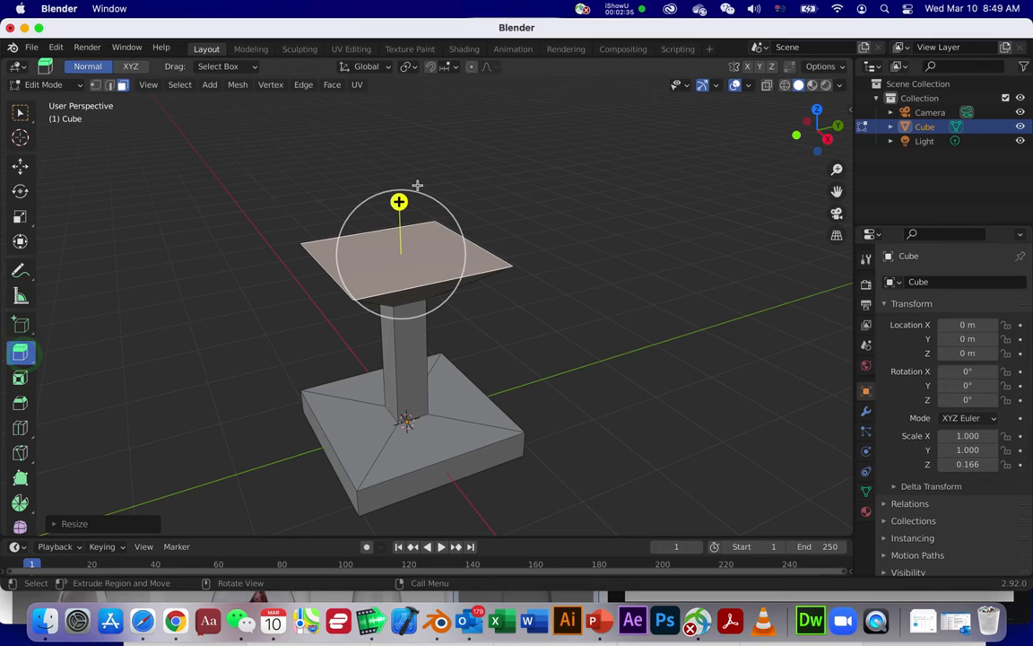
drag(398, 201, 389, 484)
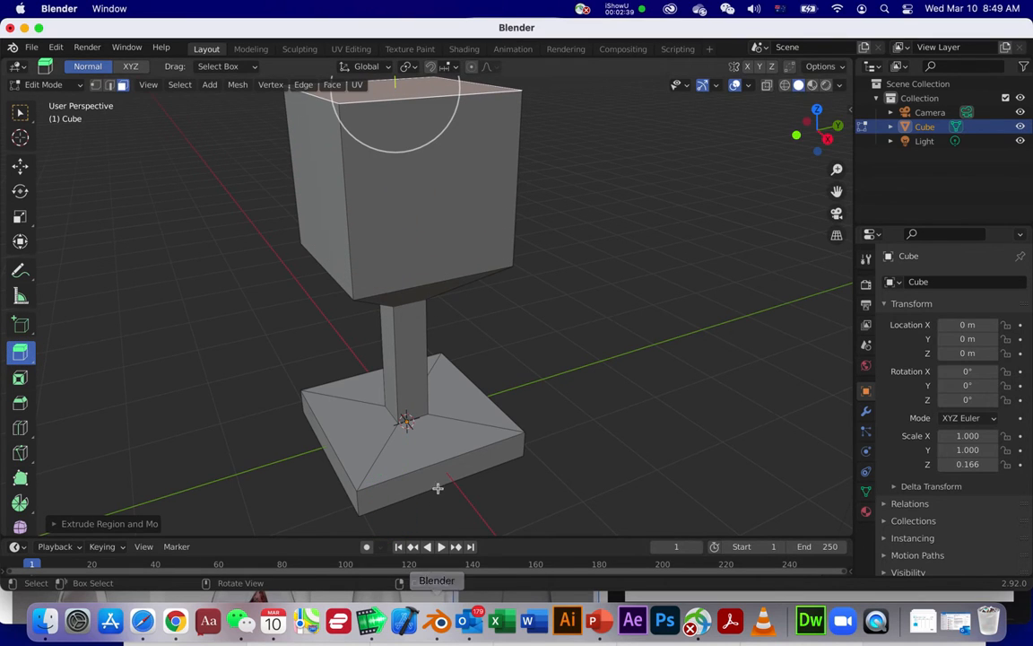
- Inset the top face of the large block to leave a narrow rim around it
middle_drag(425, 449, 409, 419)
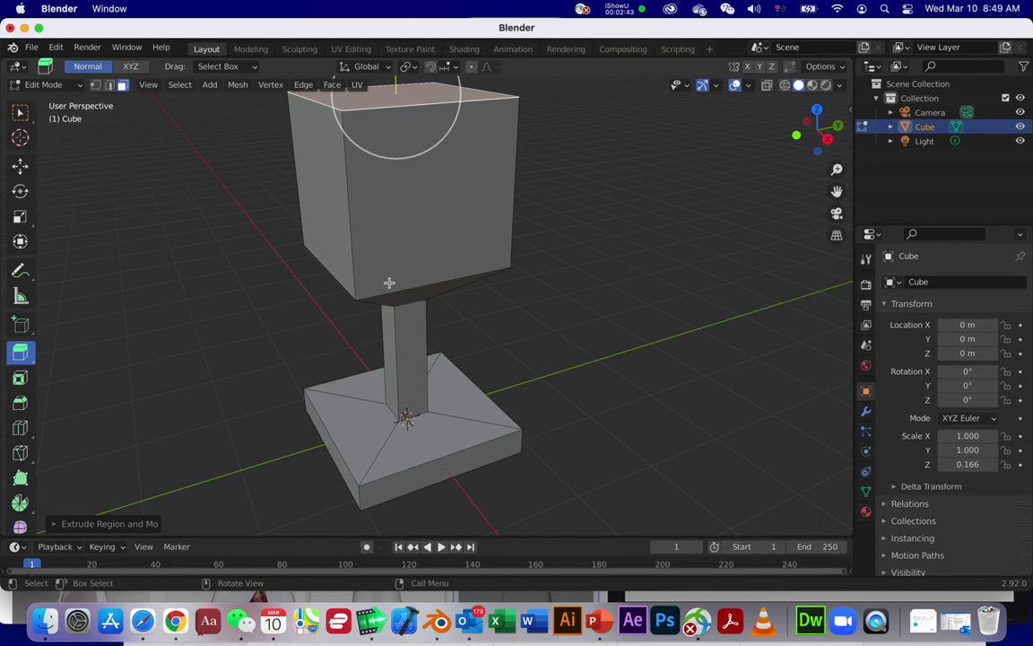
scroll(389, 287, down, 3)
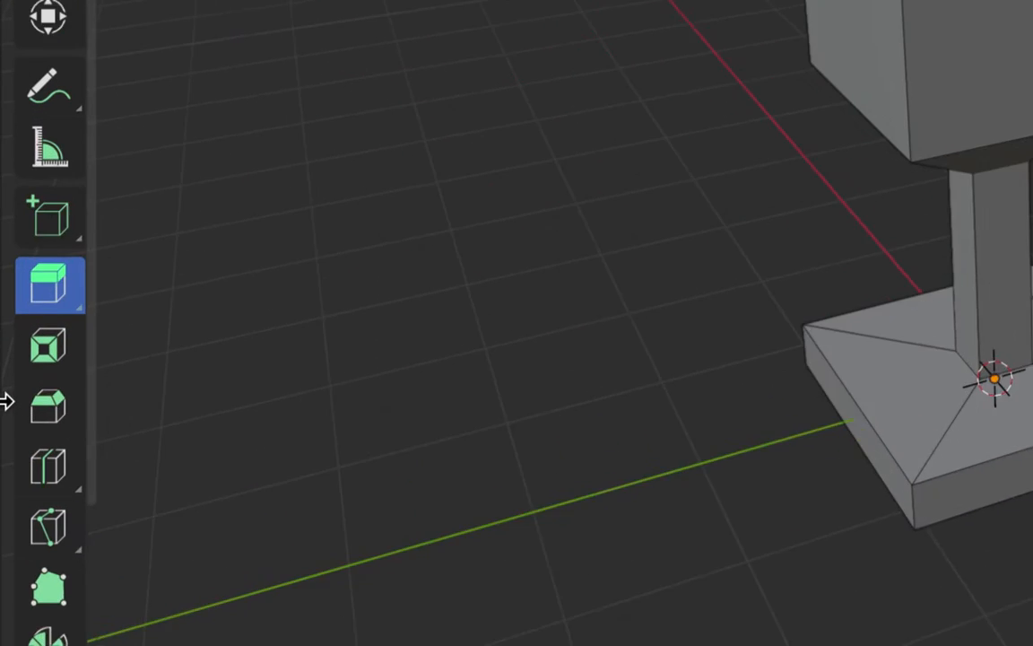
click(48, 353)
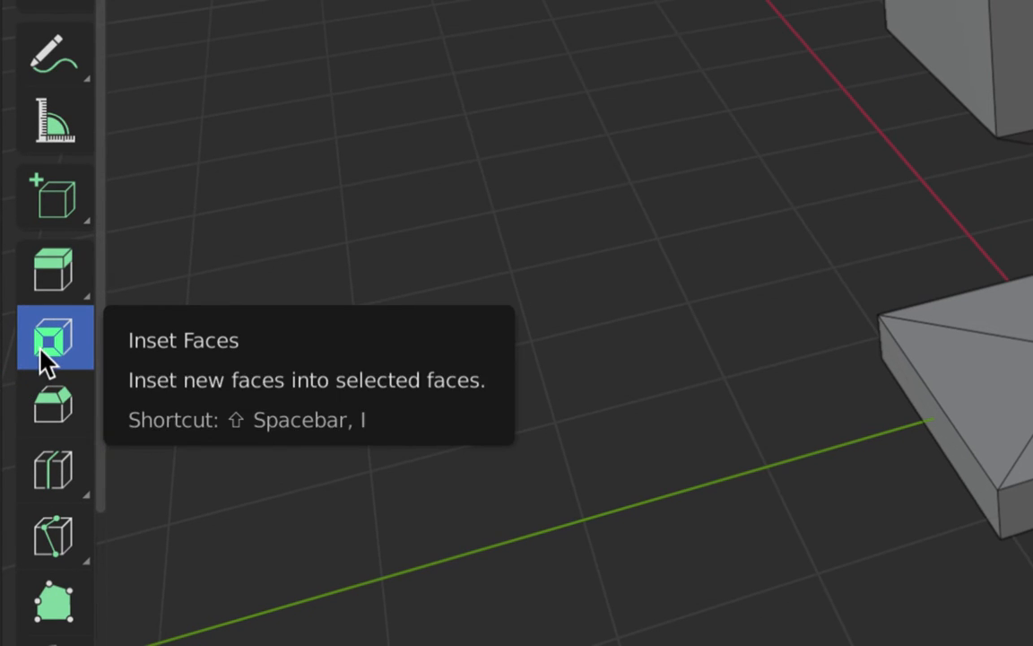
scroll(180, 328, down, 3)
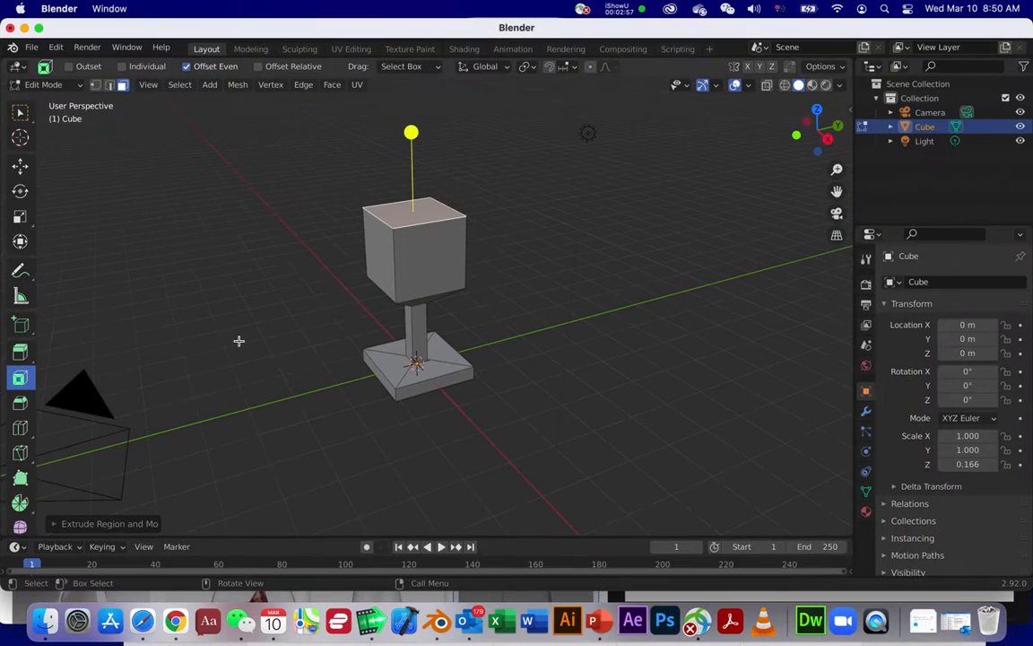
drag(412, 133, 411, 140)
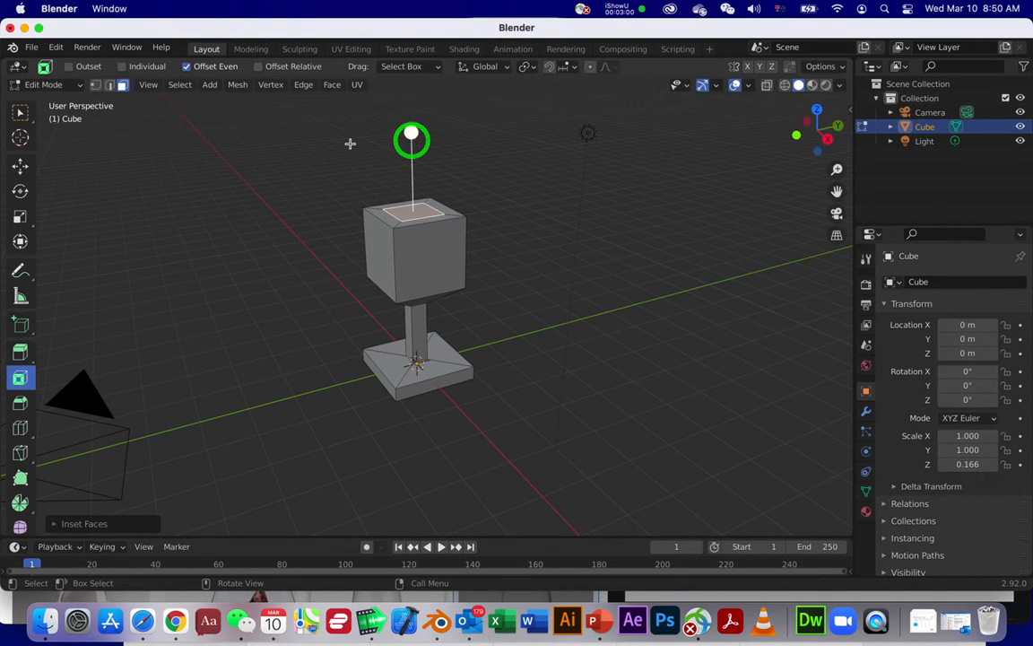
- Extrude the inset top face down into the block to hollow out the cup
click(179, 85)
click(149, 86)
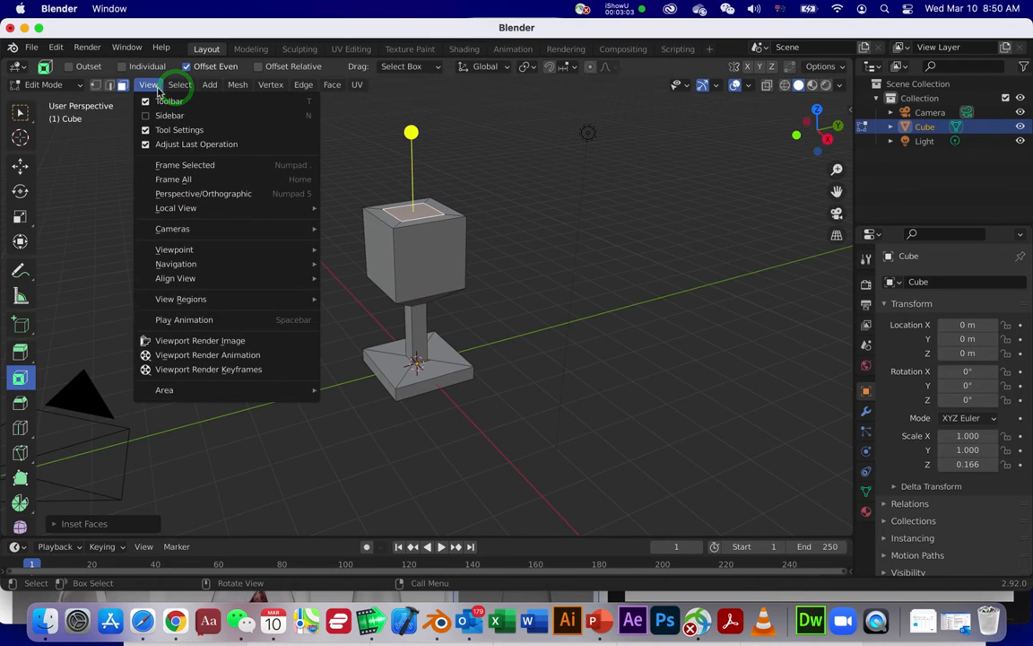
click(167, 168)
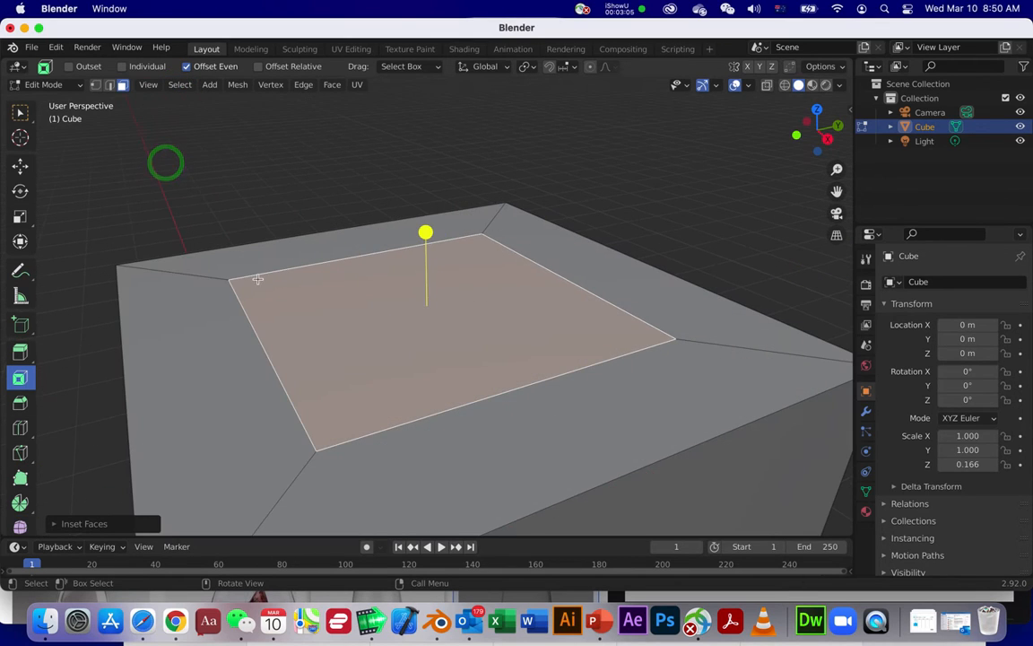
click(21, 353)
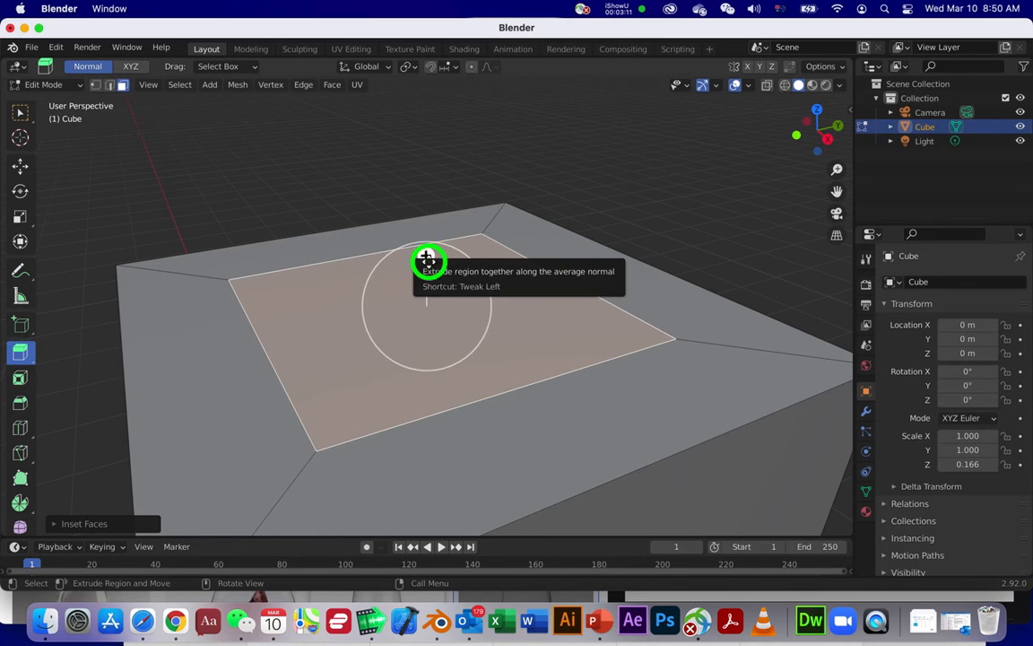
drag(426, 256, 422, 420)
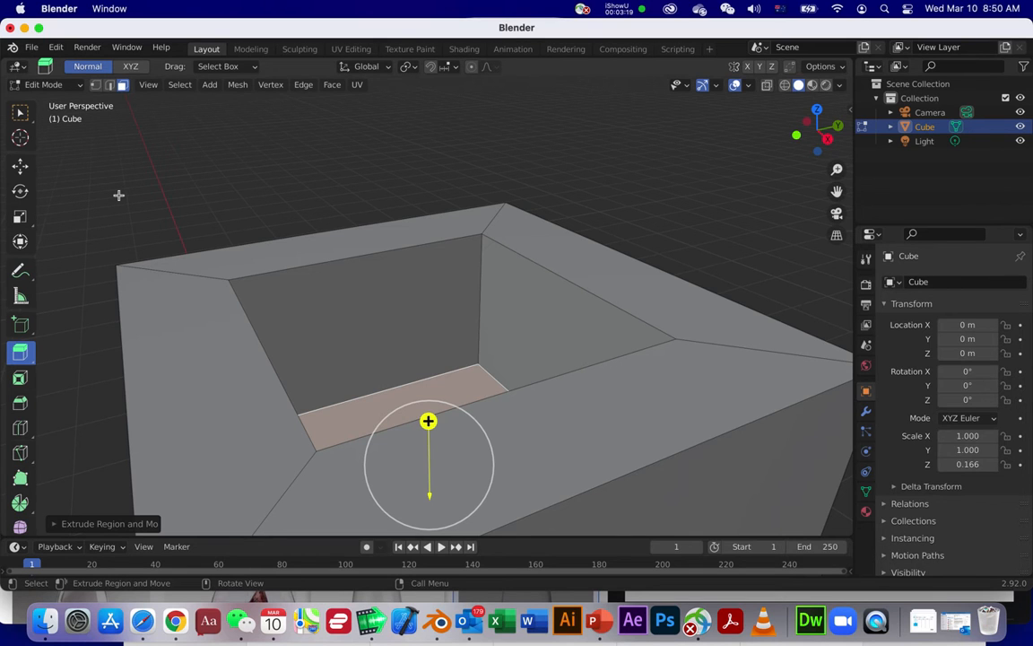
scroll(120, 194, down, 6)
scroll(121, 194, down, 3)
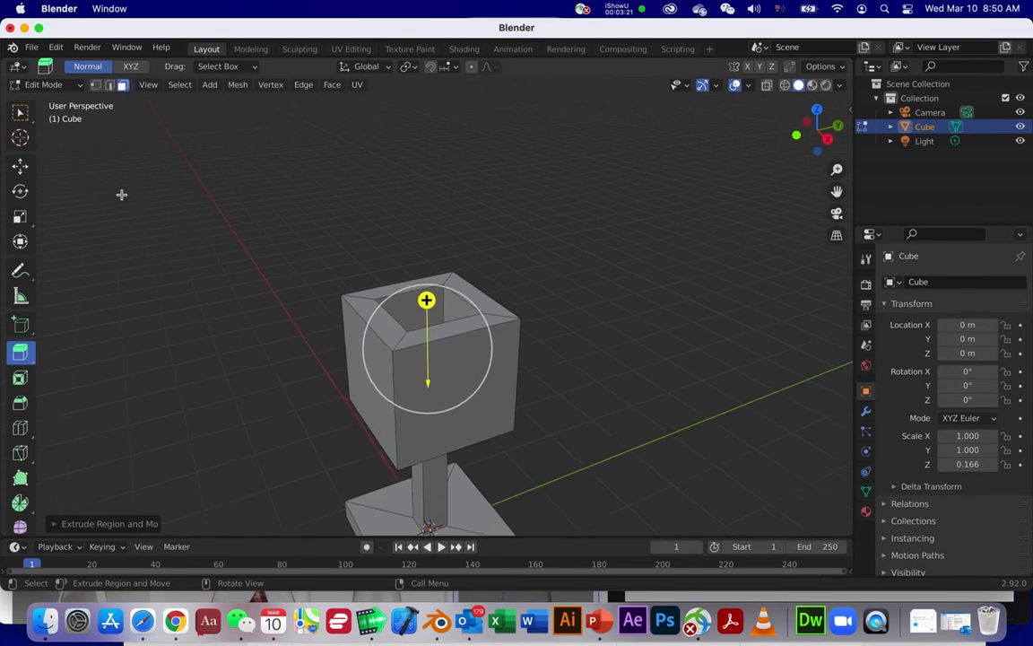
scroll(283, 341, down, 5)
scroll(284, 341, up, 5)
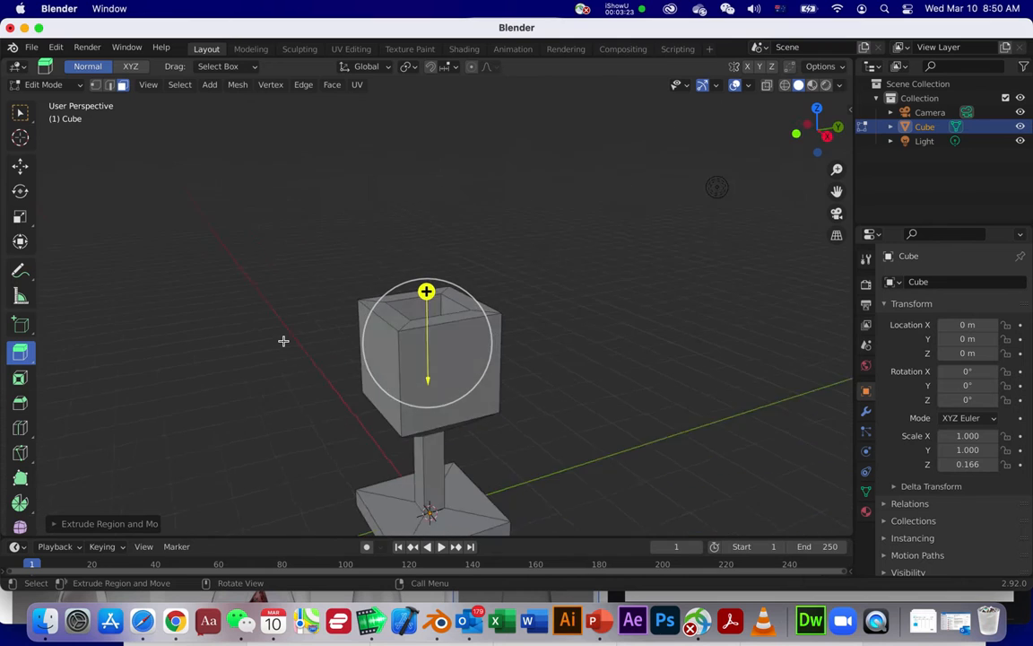
scroll(283, 341, left, 3)
shift+scroll(283, 352, down, 5)
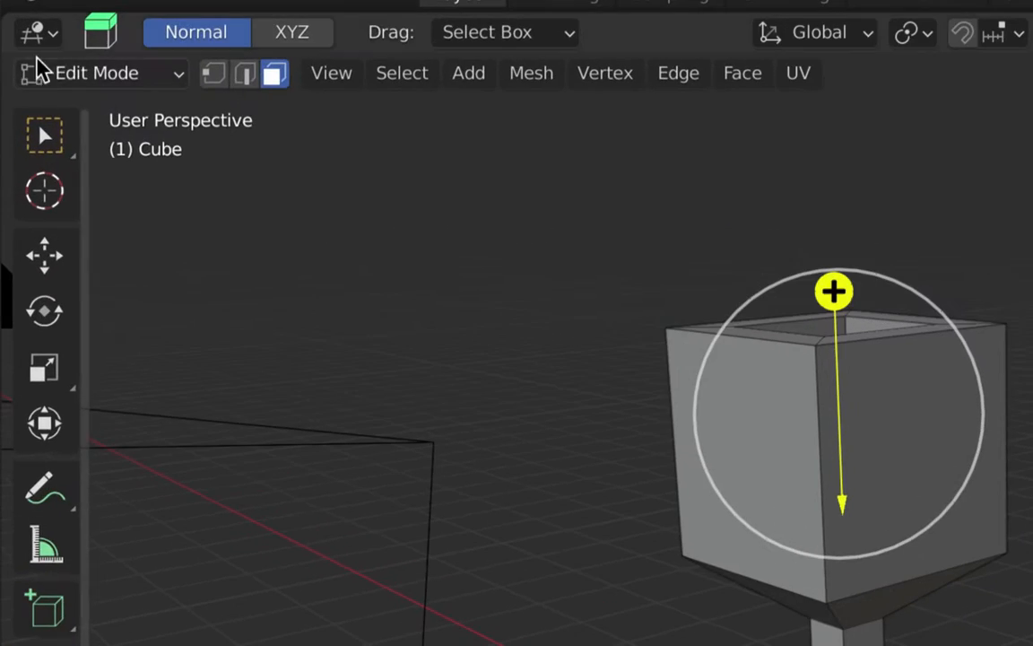
- Return to Object Mode and add a Subdivision Surface modifier to the goblet
click(15, 85)
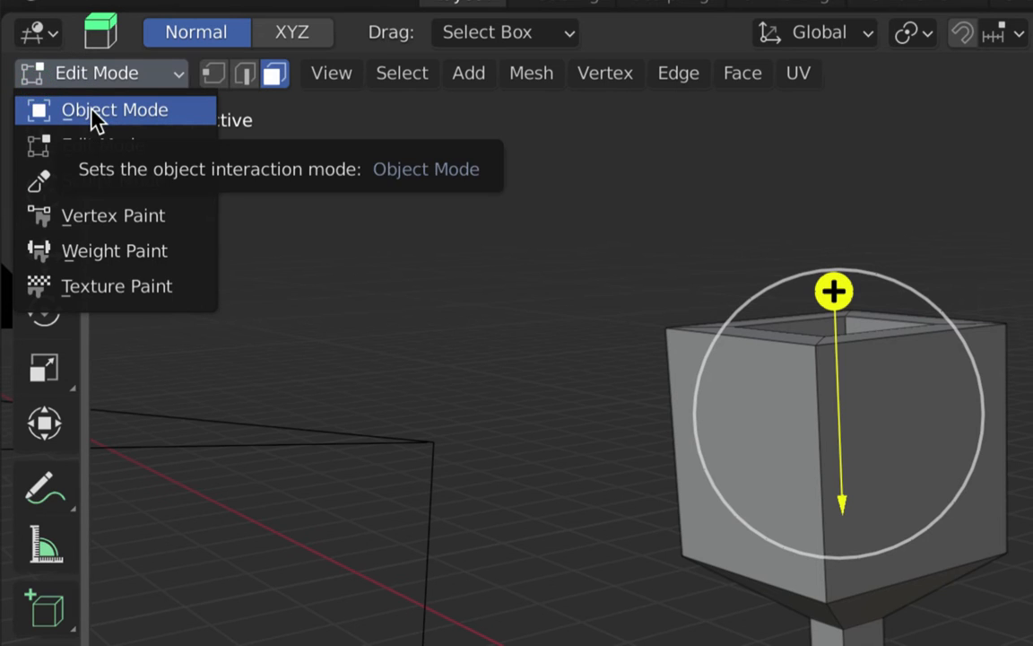
click(90, 107)
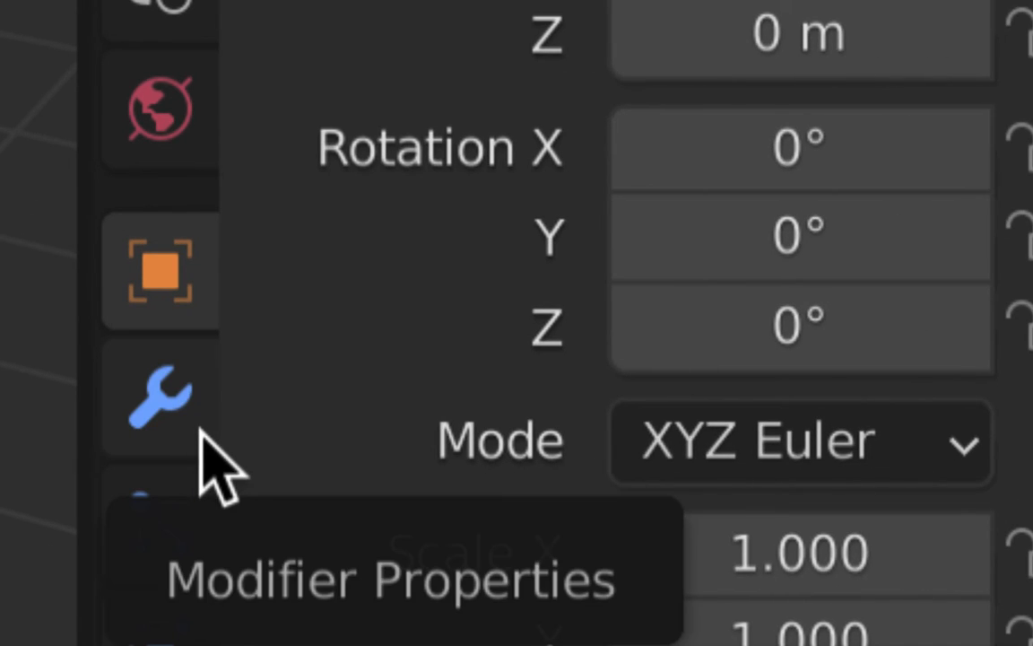
click(178, 411)
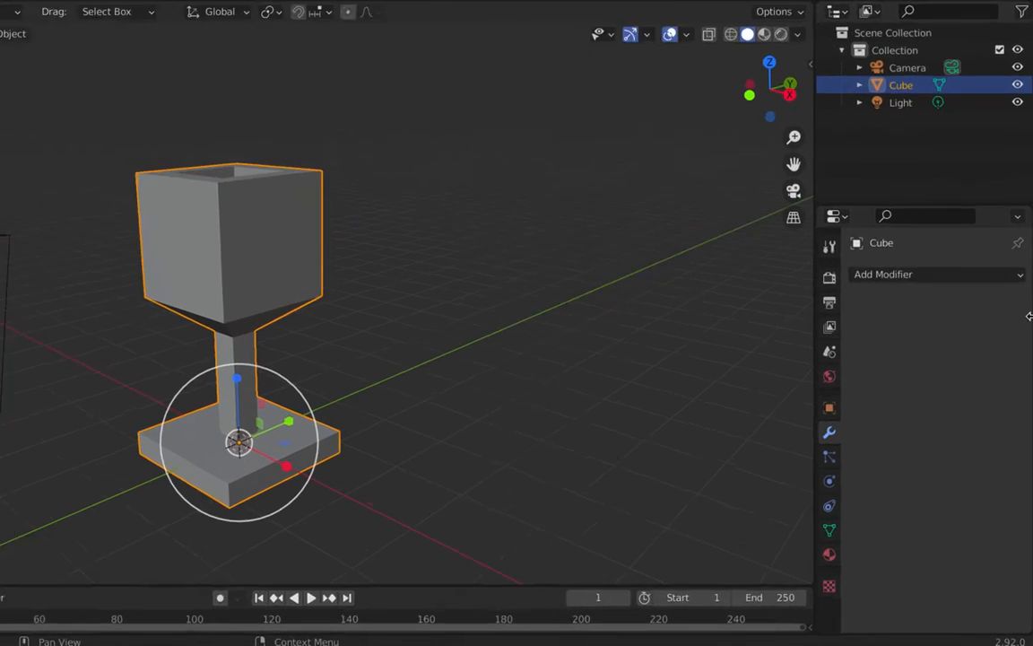
click(966, 201)
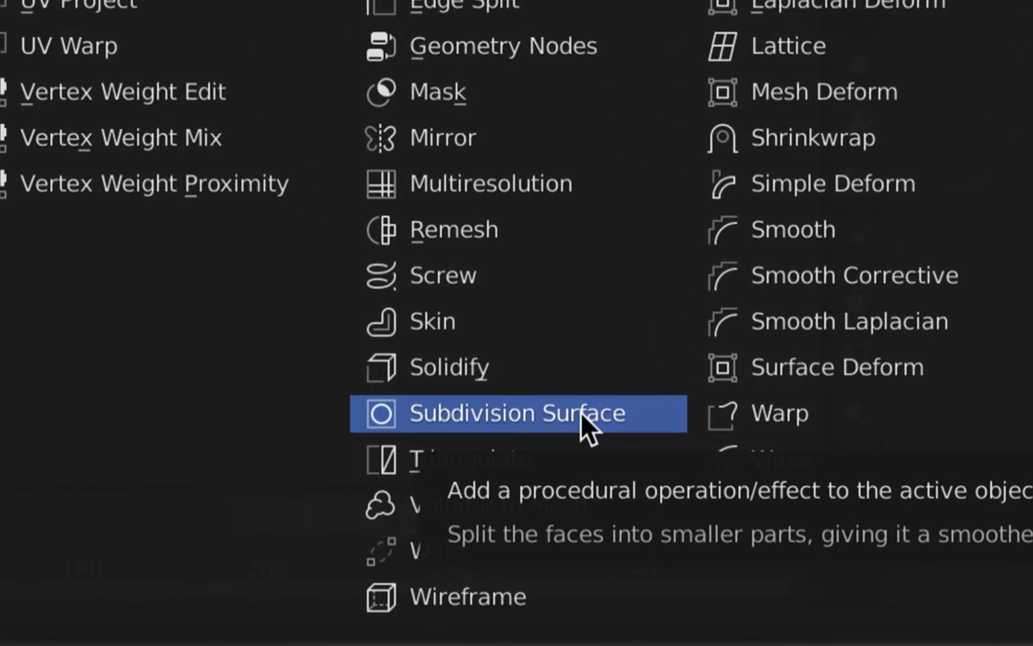
click(581, 417)
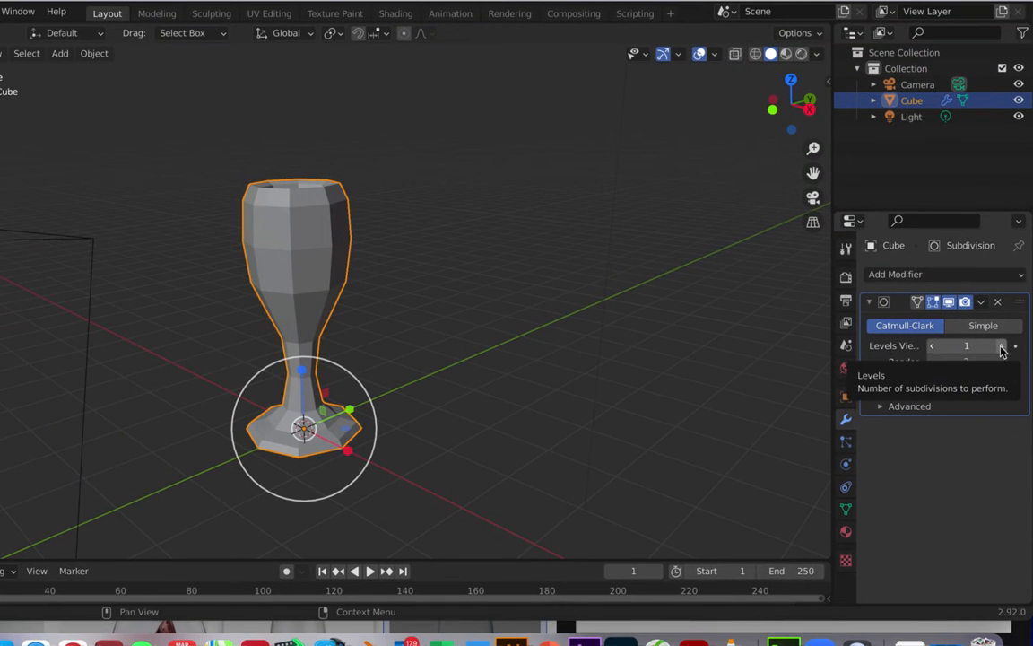
- Set the Subdivision Surface modifier's viewport levels to 5
click(1002, 348)
click(1001, 347)
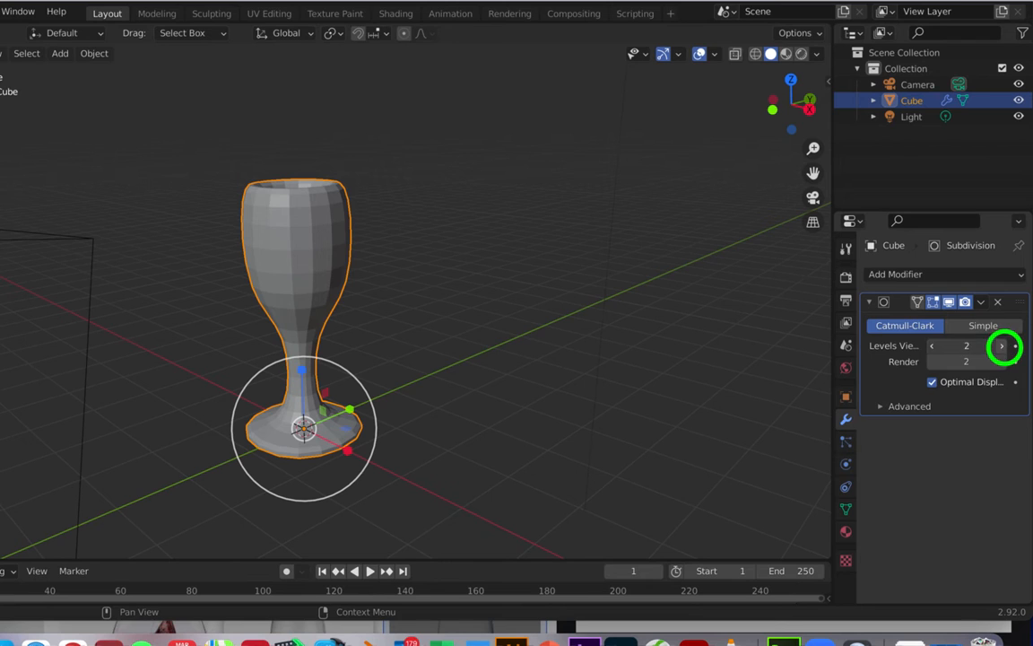
click(1002, 347)
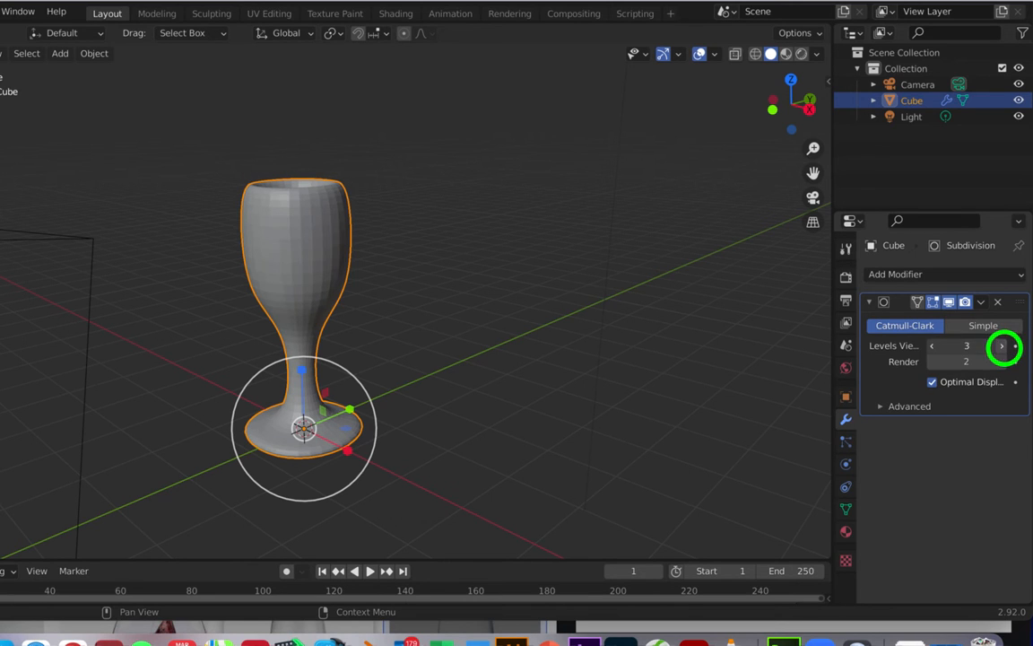
click(1002, 347)
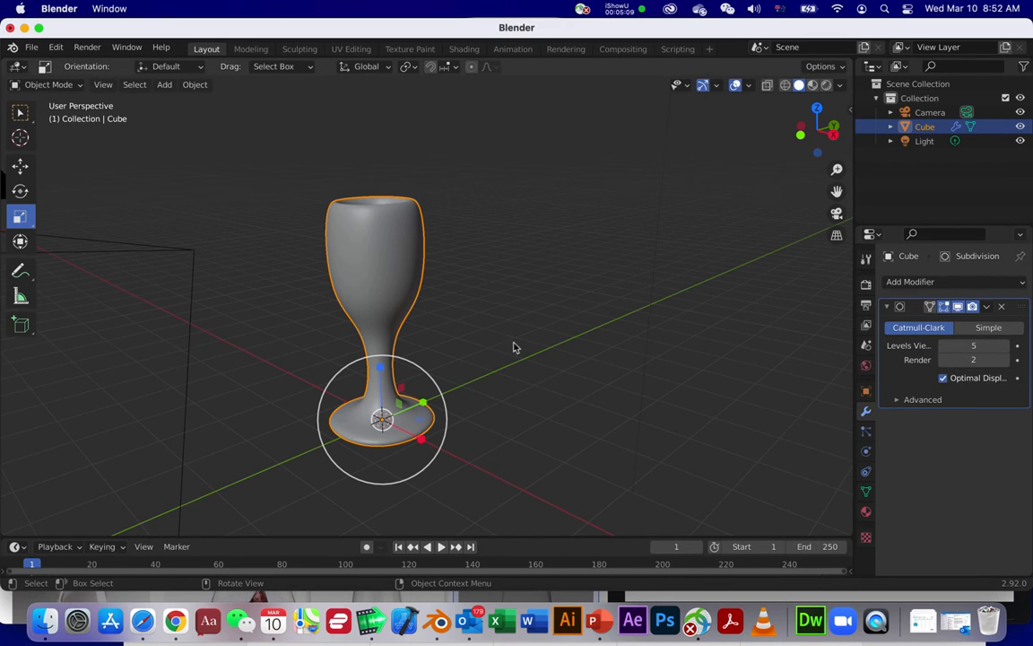
- Put the smoothed goblet back into Edit Mode
scroll(516, 347, left, 5)
scroll(515, 347, down, 5)
scroll(516, 347, right, 5)
scroll(516, 347, up, 3)
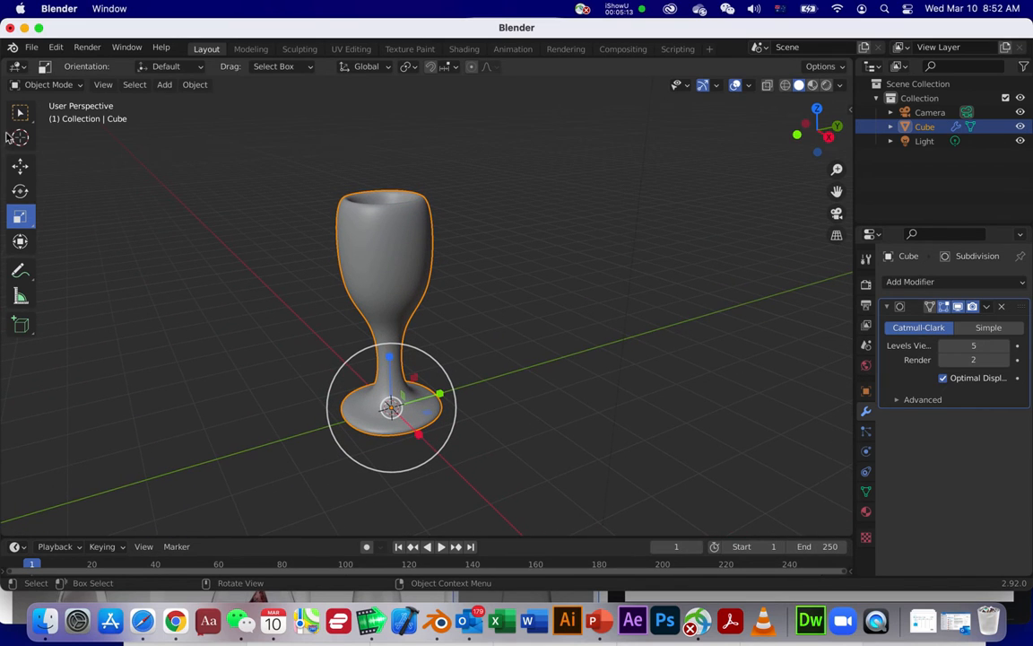
click(72, 87)
click(70, 115)
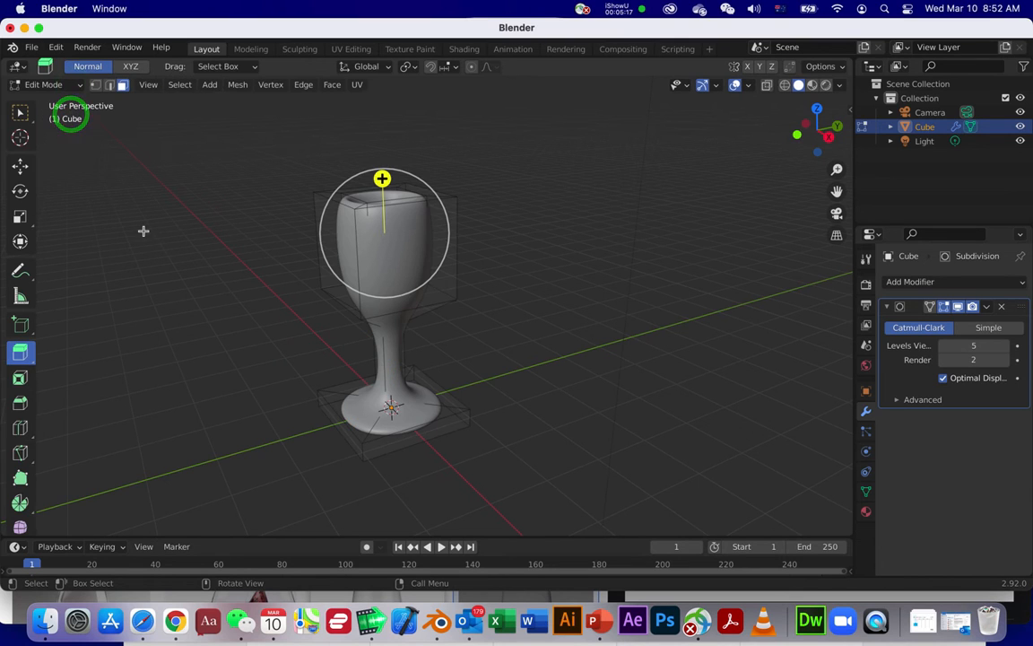
- Inset the underside face of the goblet's base slightly, leaving a very narrow border along its edges
scroll(266, 314, left, 10)
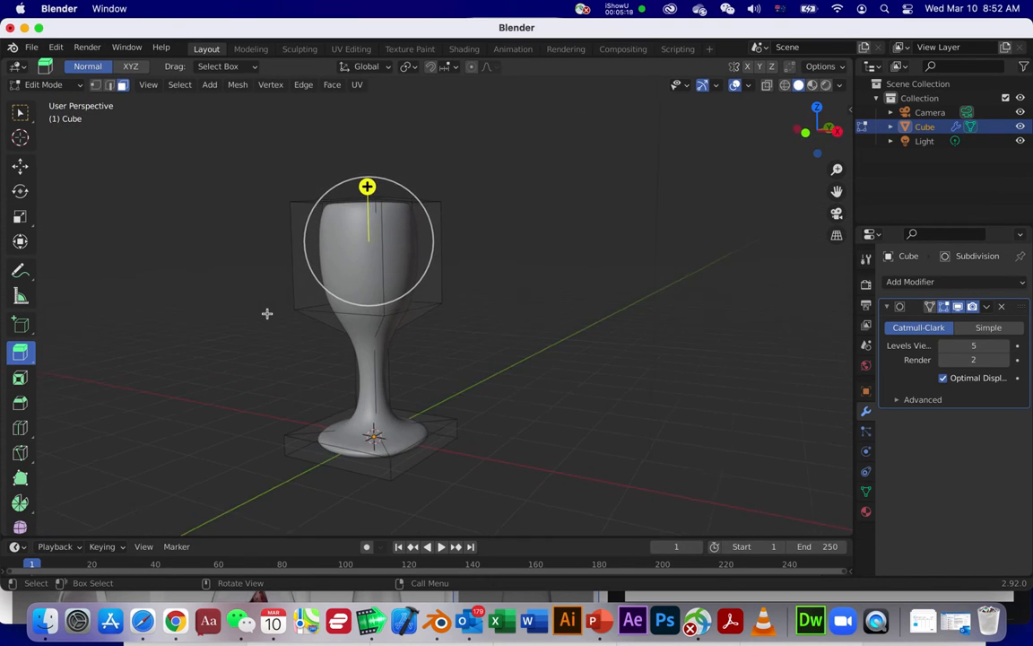
scroll(266, 313, up, 10)
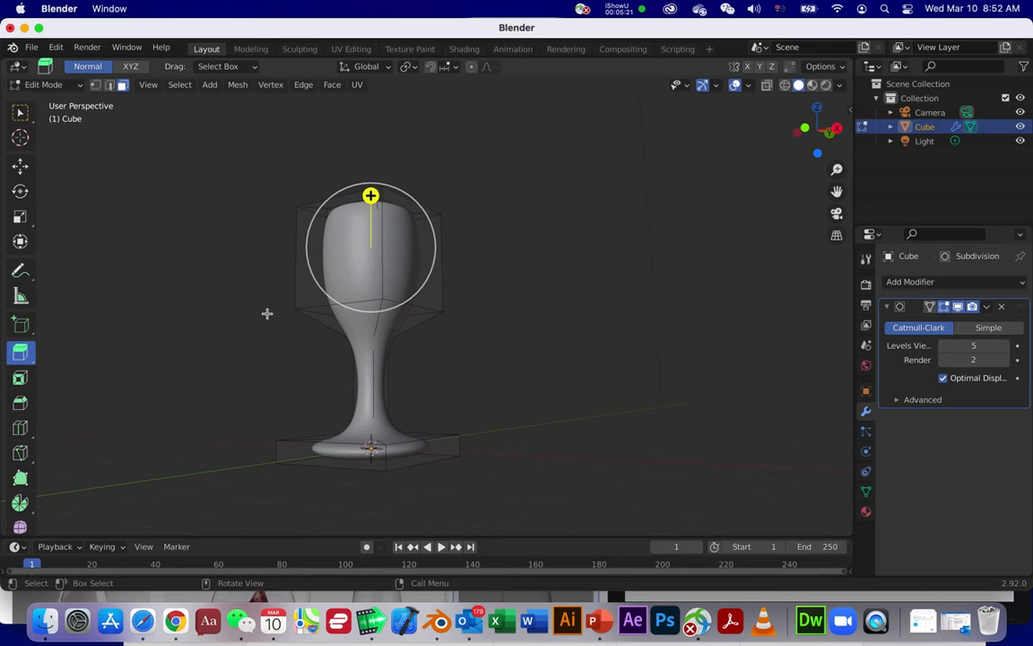
scroll(267, 313, down, 10)
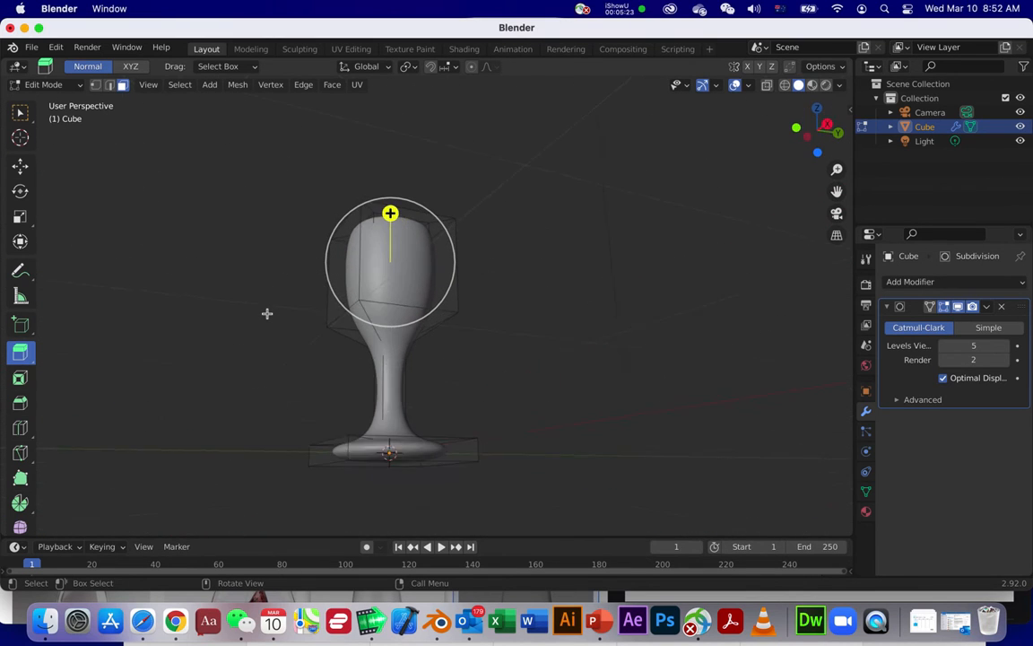
scroll(286, 395, up, 8)
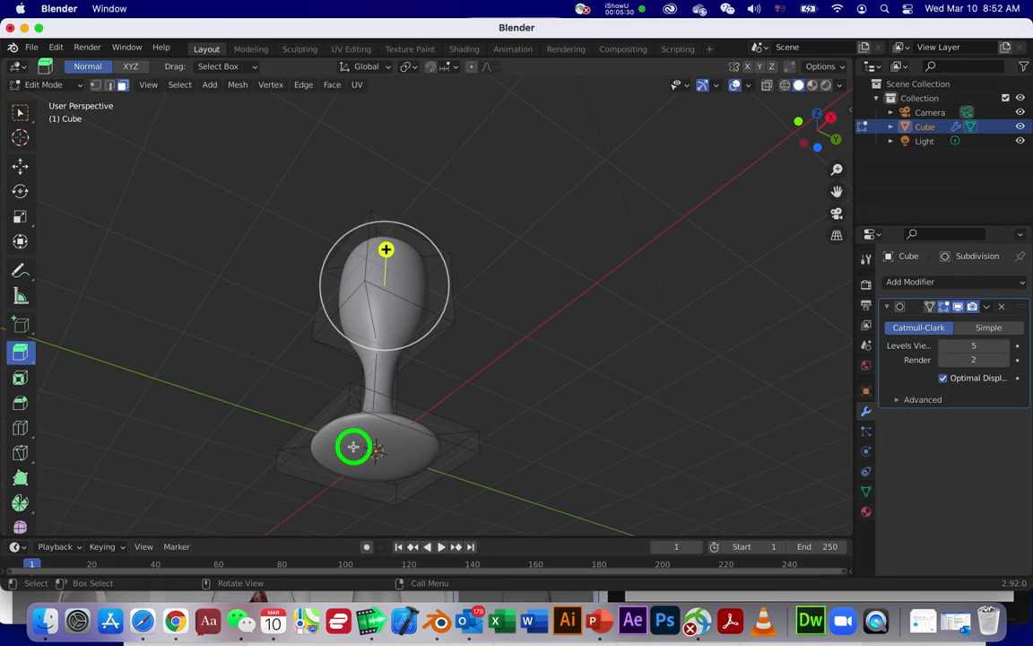
click(354, 446)
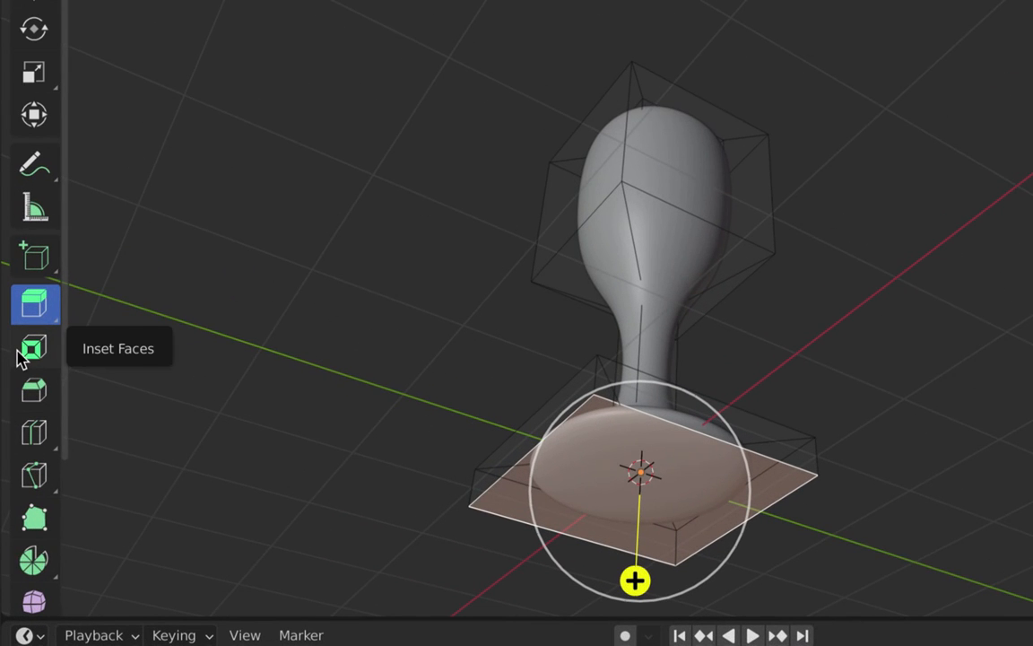
click(20, 354)
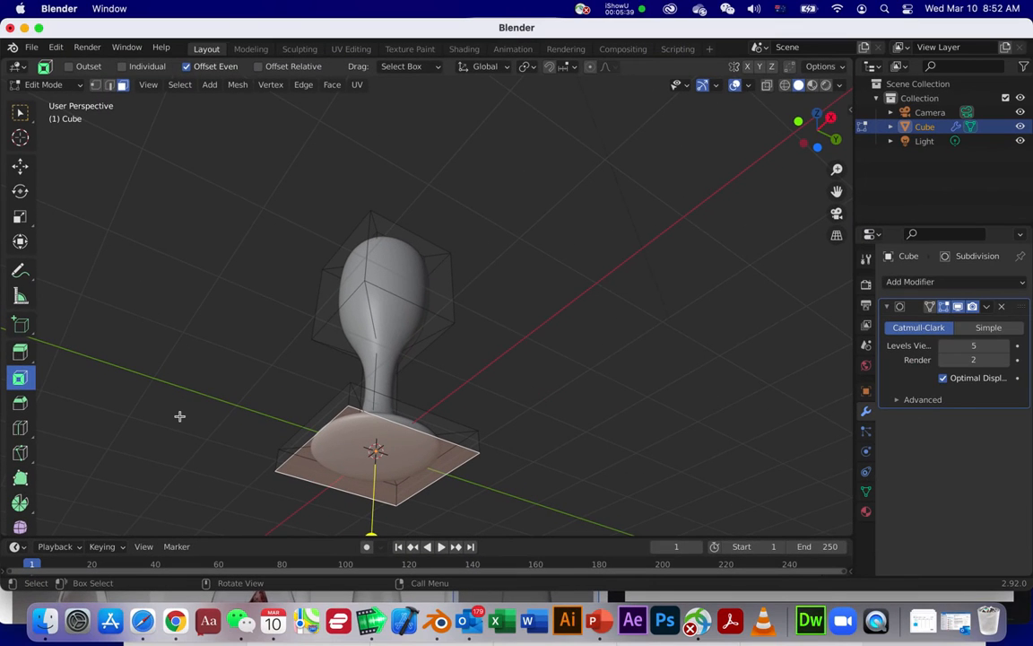
middle_drag(180, 415, 284, 466)
drag(358, 487, 360, 485)
middle_drag(354, 401, 335, 403)
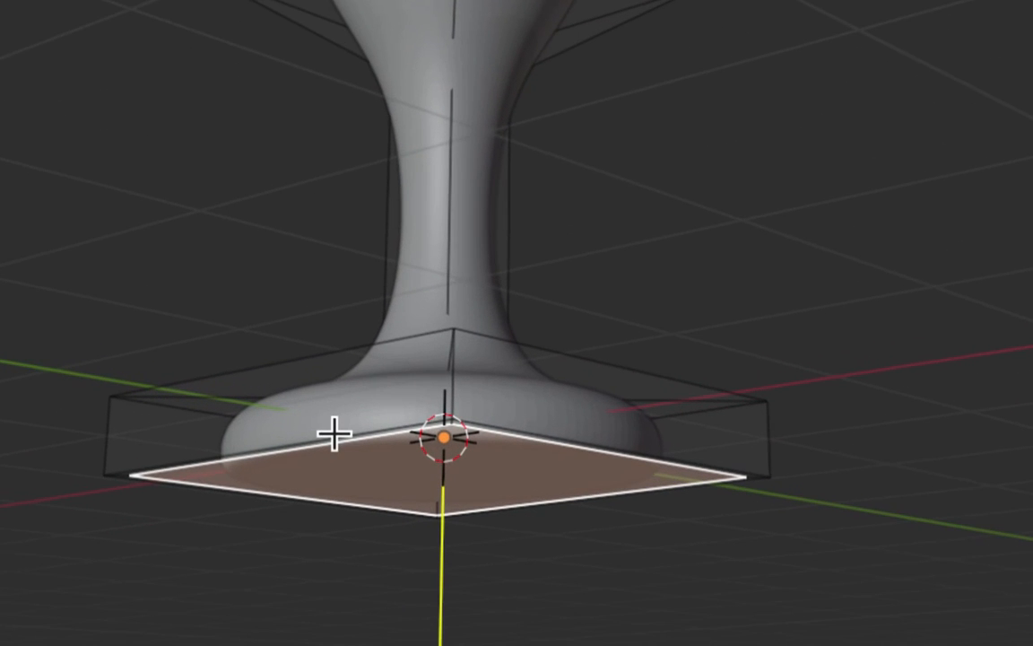
middle_drag(335, 433, 335, 433)
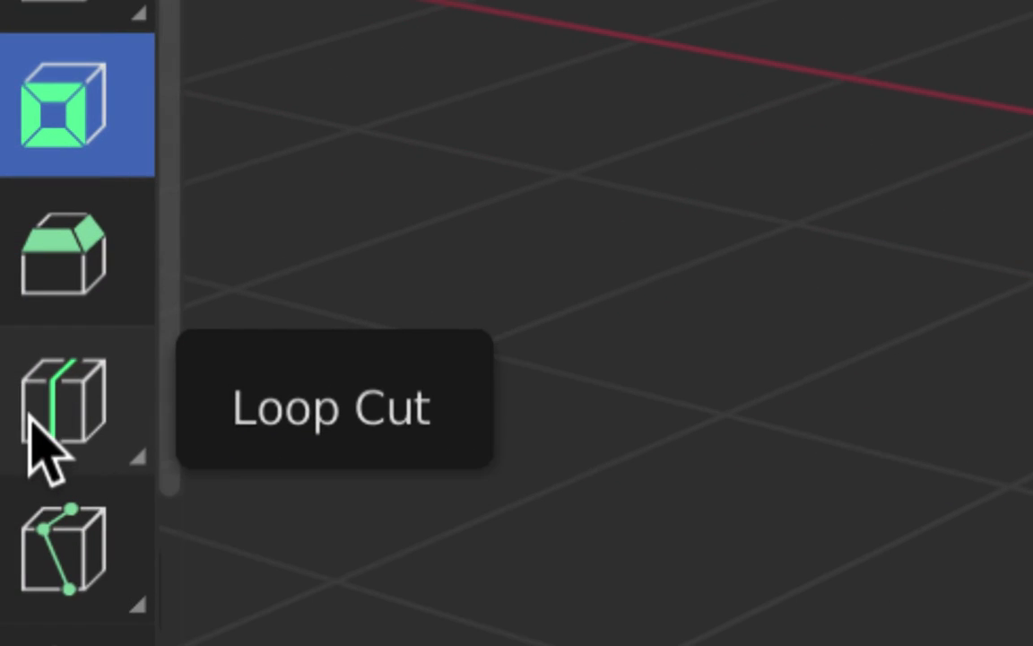
- Add two loop cuts around the stem, one slid close to its top and one close to the base
click(36, 444)
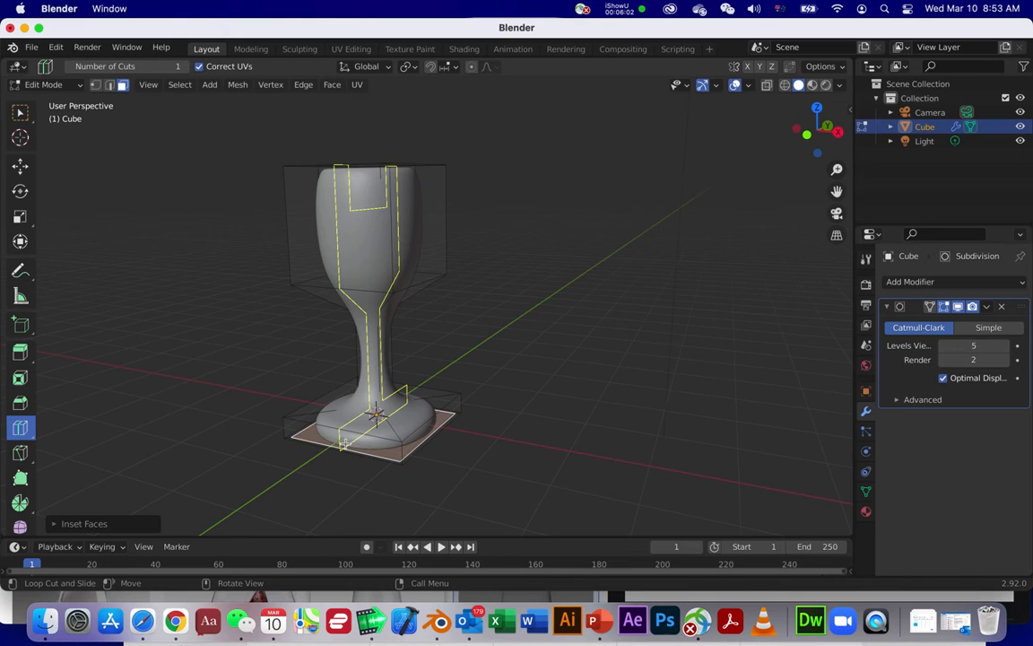
scroll(345, 444, down, 5)
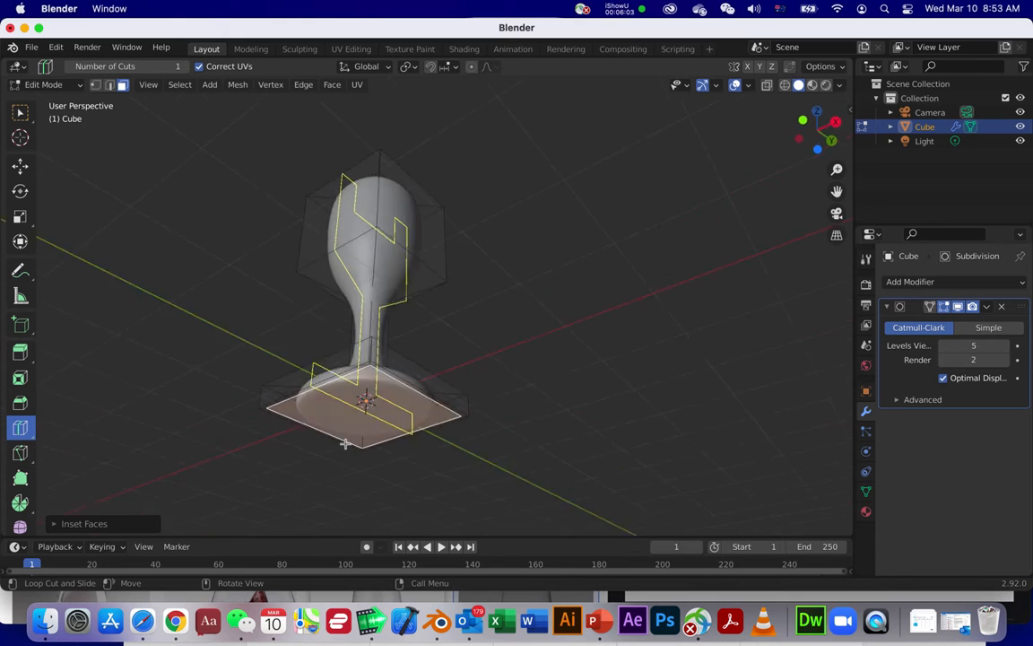
scroll(346, 444, up, 5)
scroll(346, 444, up, 4)
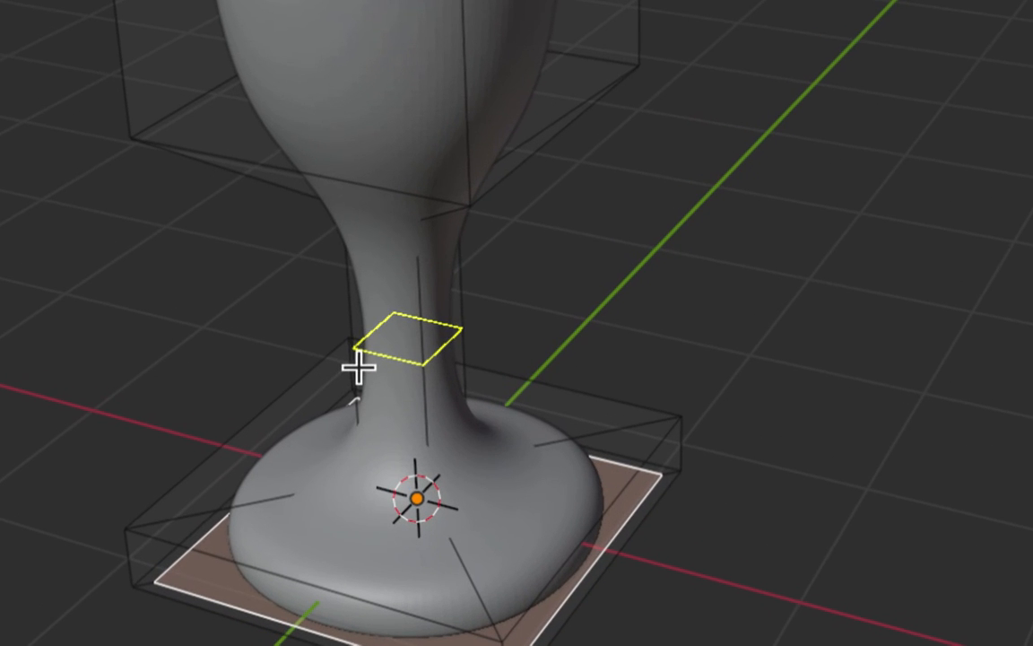
drag(359, 366, 354, 333)
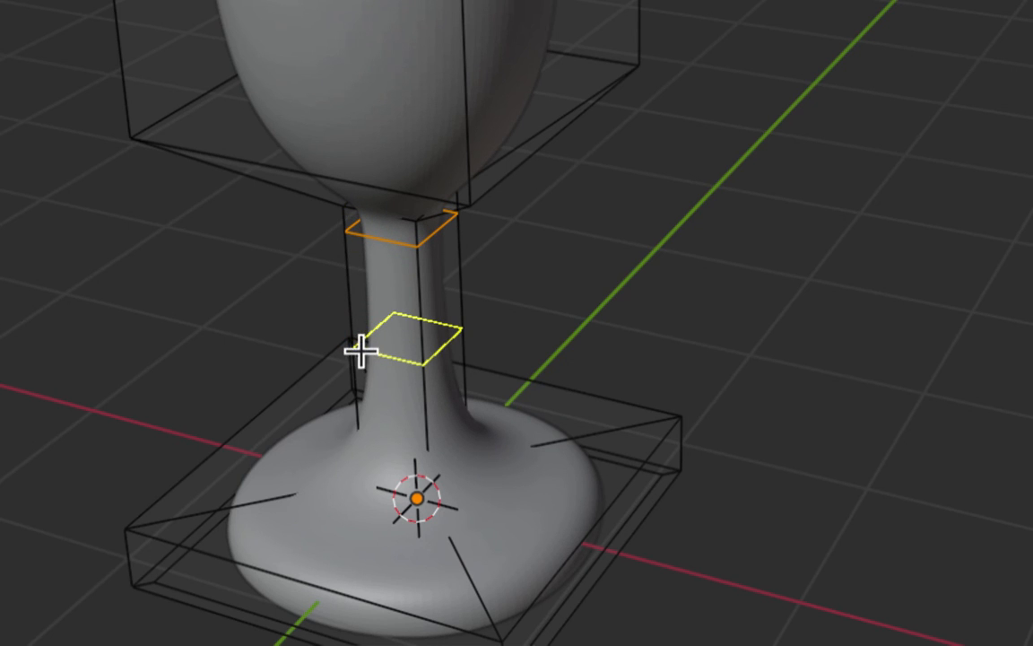
drag(357, 348, 365, 388)
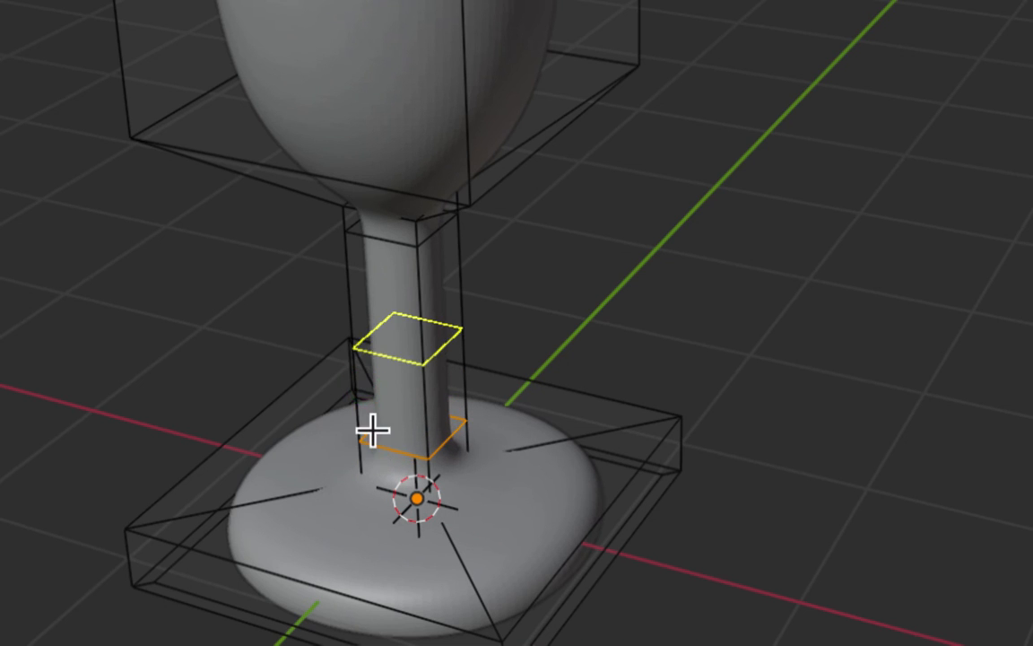
- Add a loop cut just below the cup's outer rim and another on the rim's top, close to its inner edge
scroll(348, 298, up, 3)
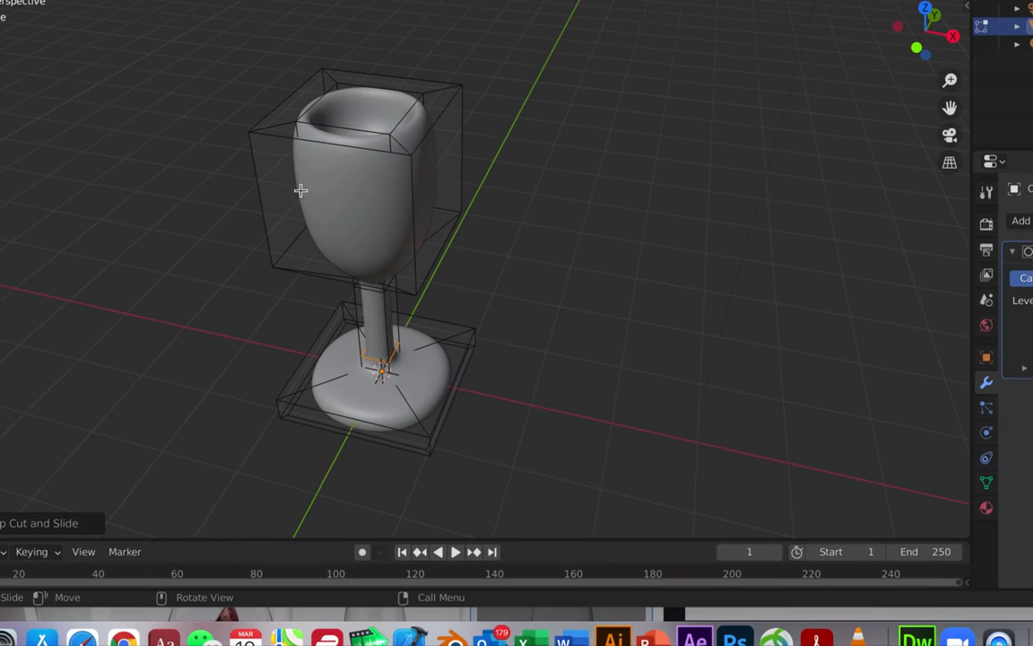
drag(268, 171, 250, 119)
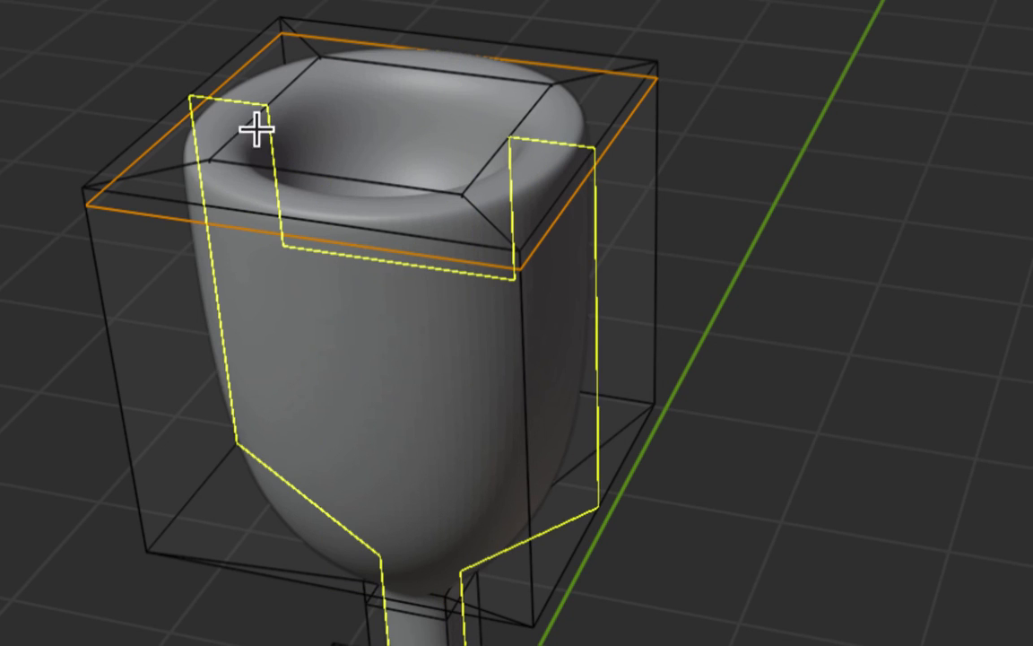
click(208, 181)
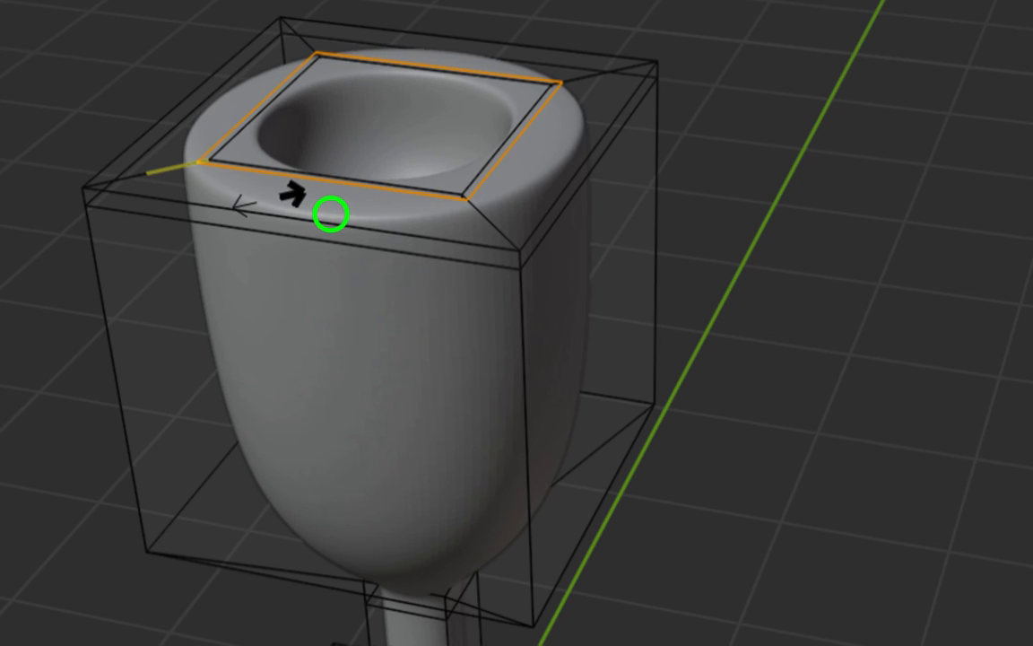
click(268, 200)
- Add a horizontal loop cut around the cup's outer wall, about midway up
key(ctrl+r)
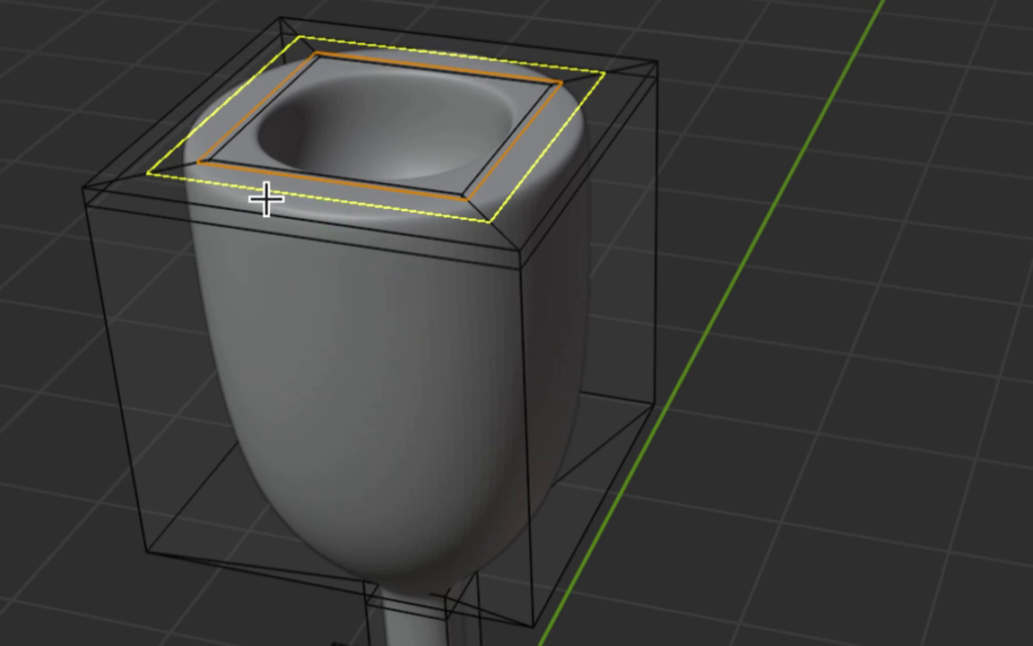
middle_drag(285, 187, 287, 189)
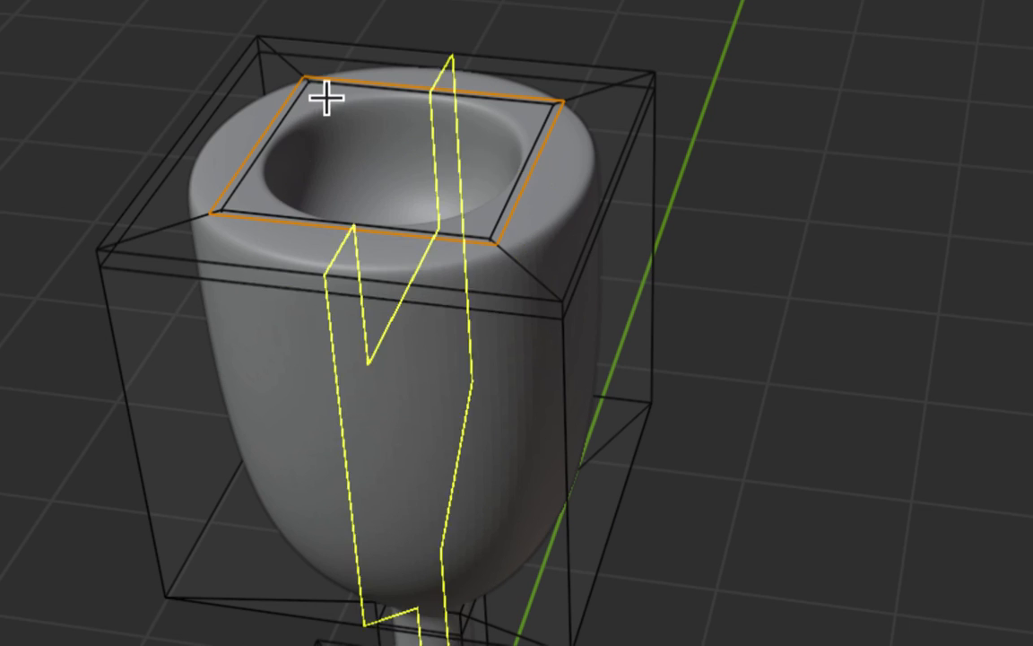
click(560, 406)
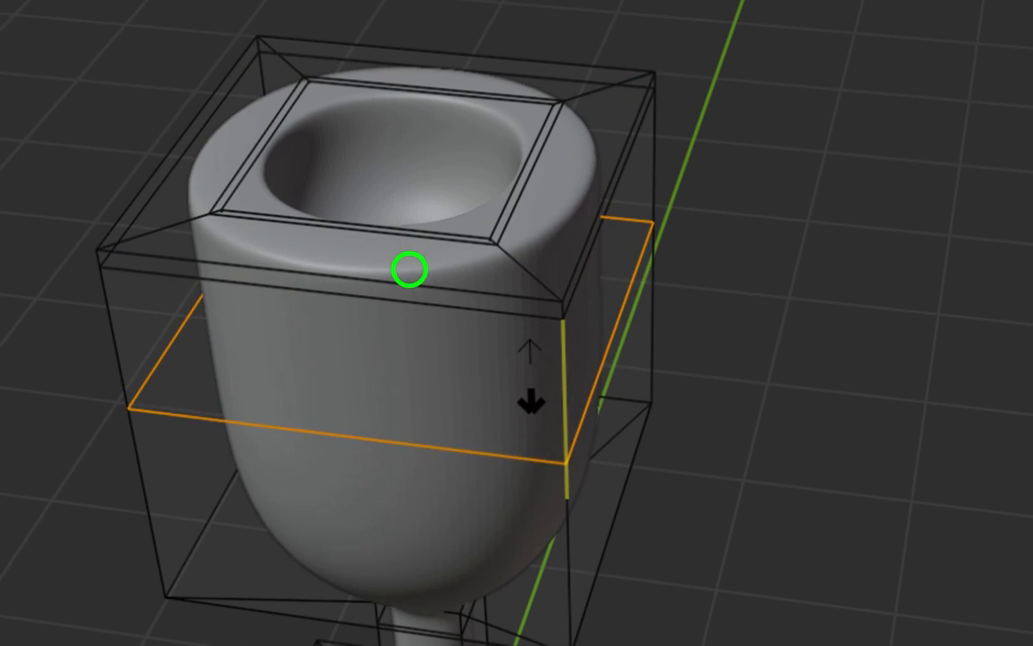
click(409, 274)
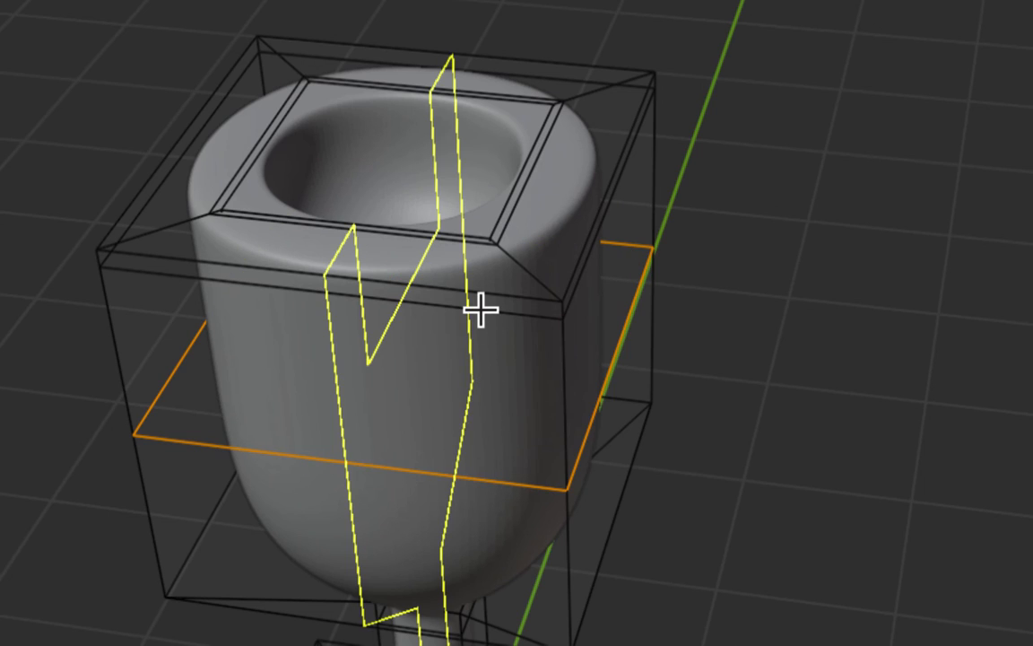
- Switch to the Select Box tool and clear the edge selection on the goblet
shift+scroll(480, 309, up, 10)
shift+scroll(480, 310, down, 10)
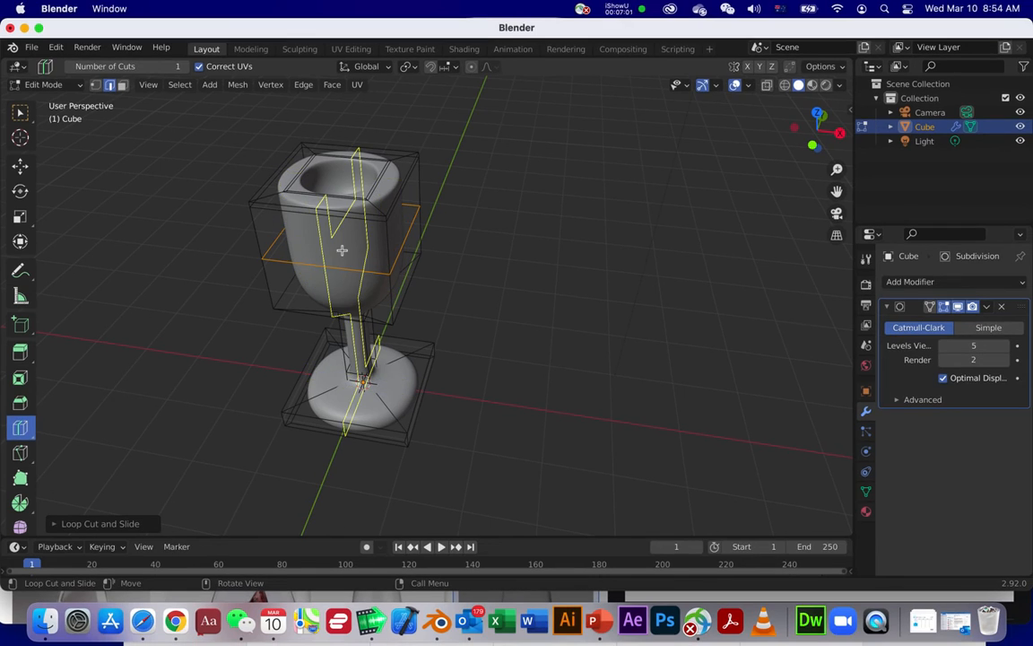
scroll(320, 322, down, 10)
scroll(342, 250, up, 3)
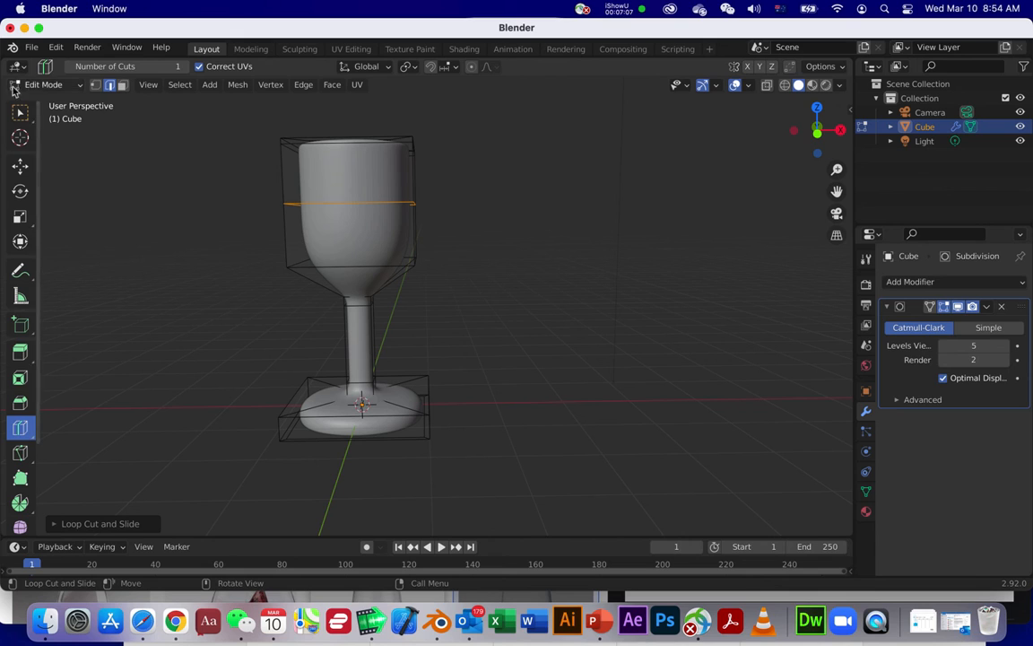
click(20, 113)
click(156, 239)
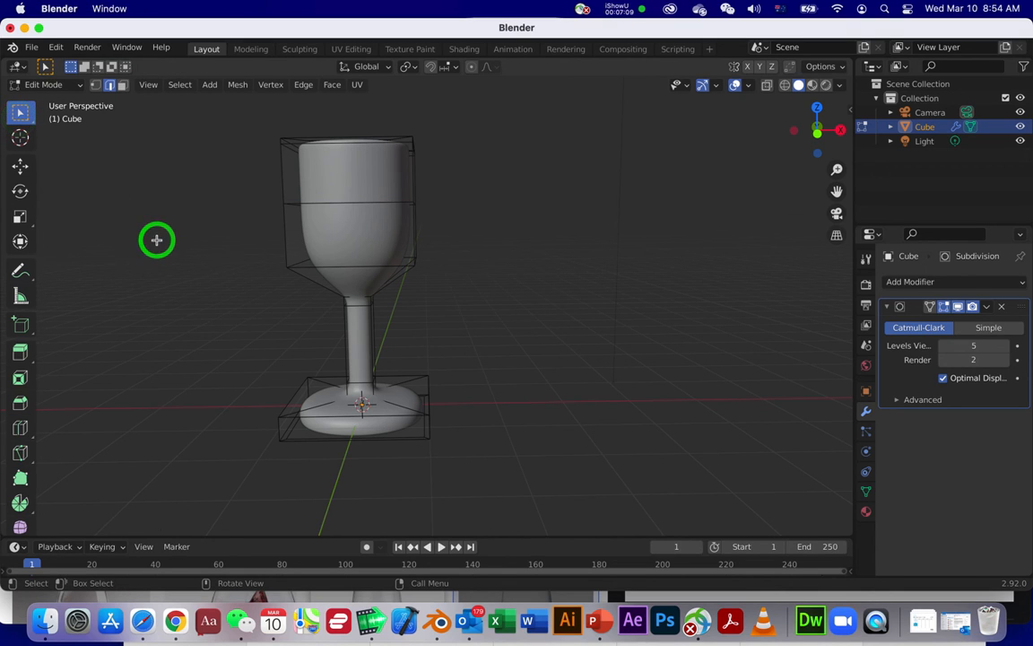
scroll(282, 388, right, 5)
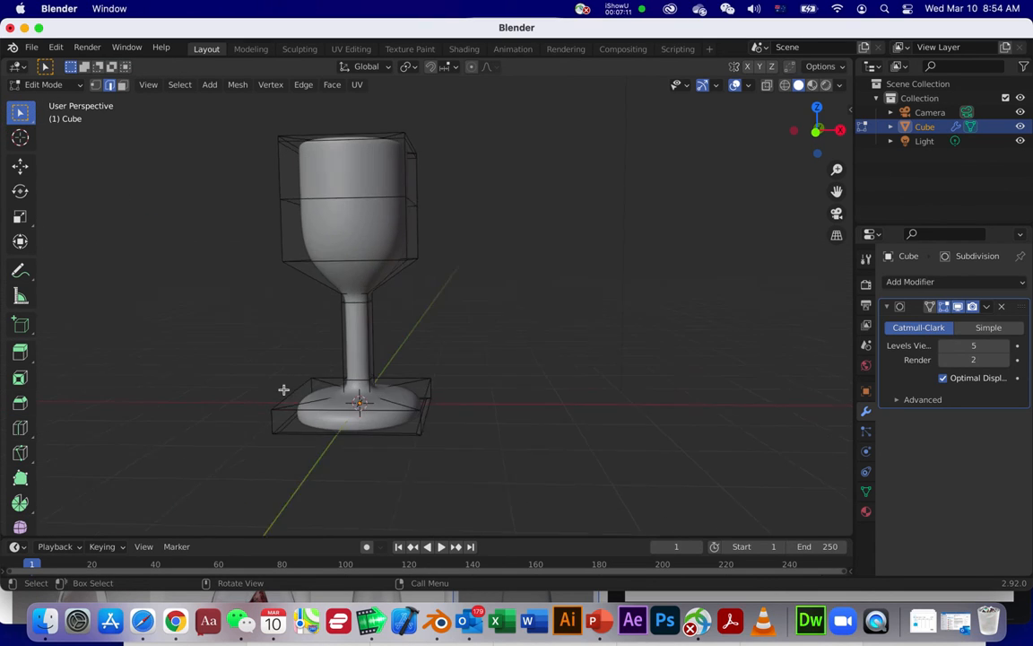
scroll(282, 389, left, 3)
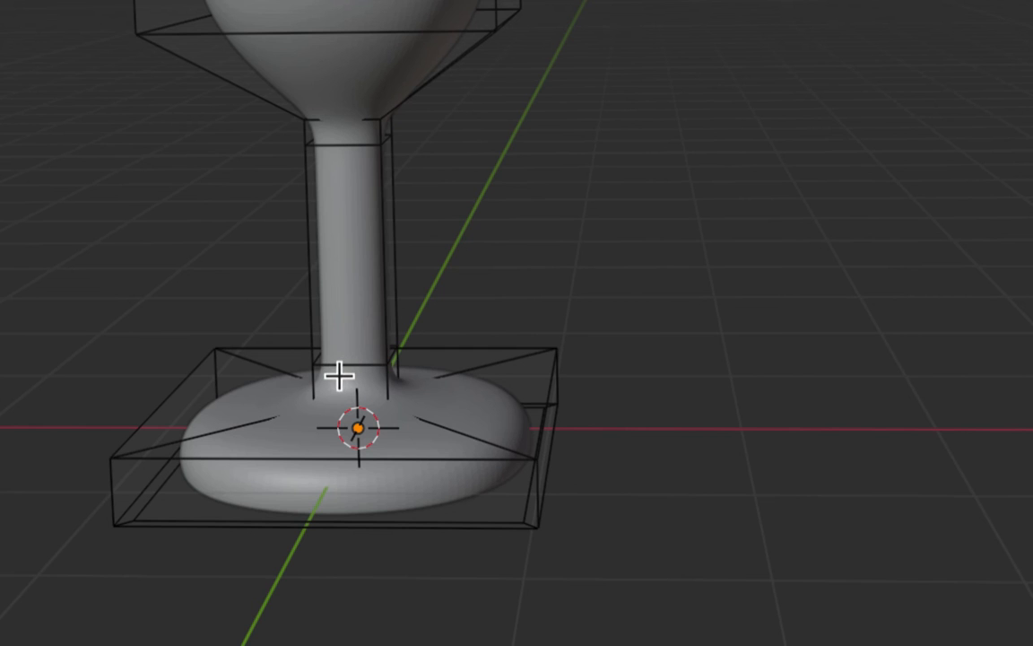
- Select the whole edge loop around the base's upper rim with Edge Loops and scale it inward so the base tapers
click(267, 458)
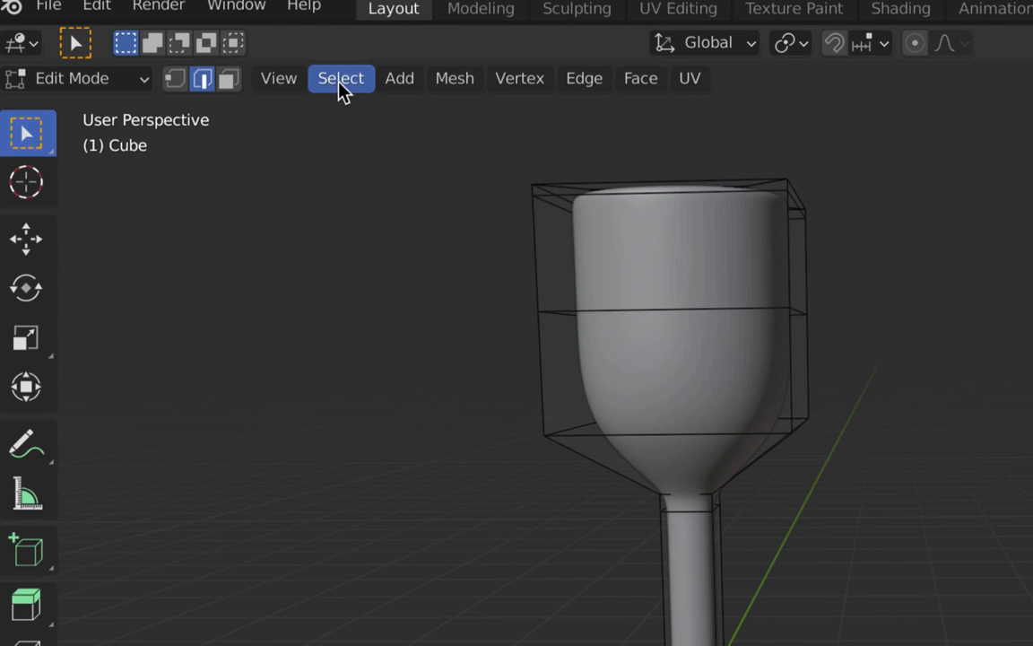
click(180, 87)
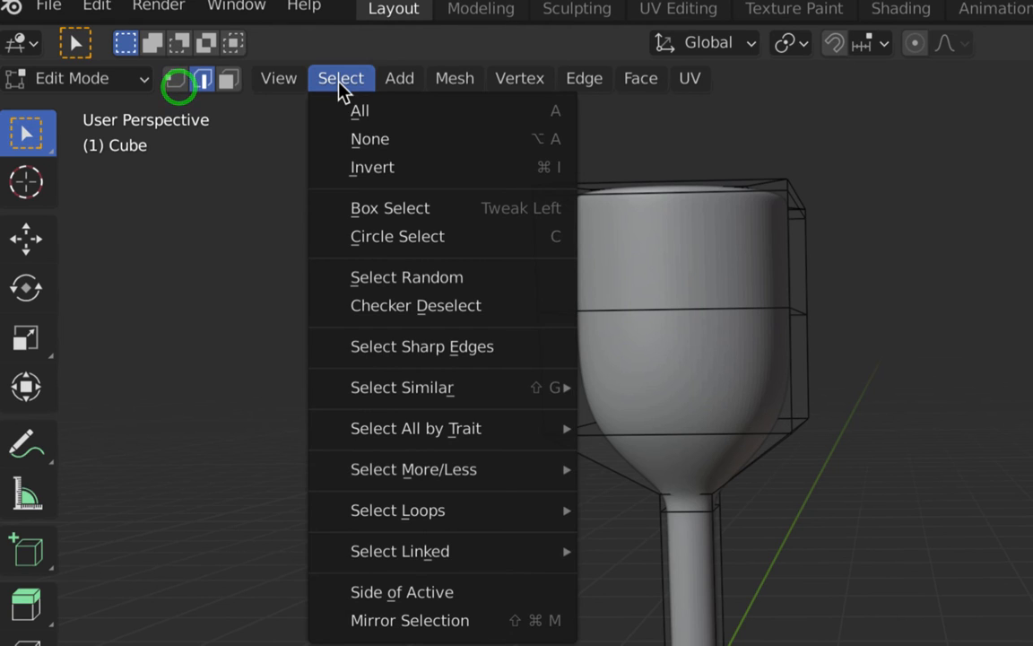
mouse_move(484, 513)
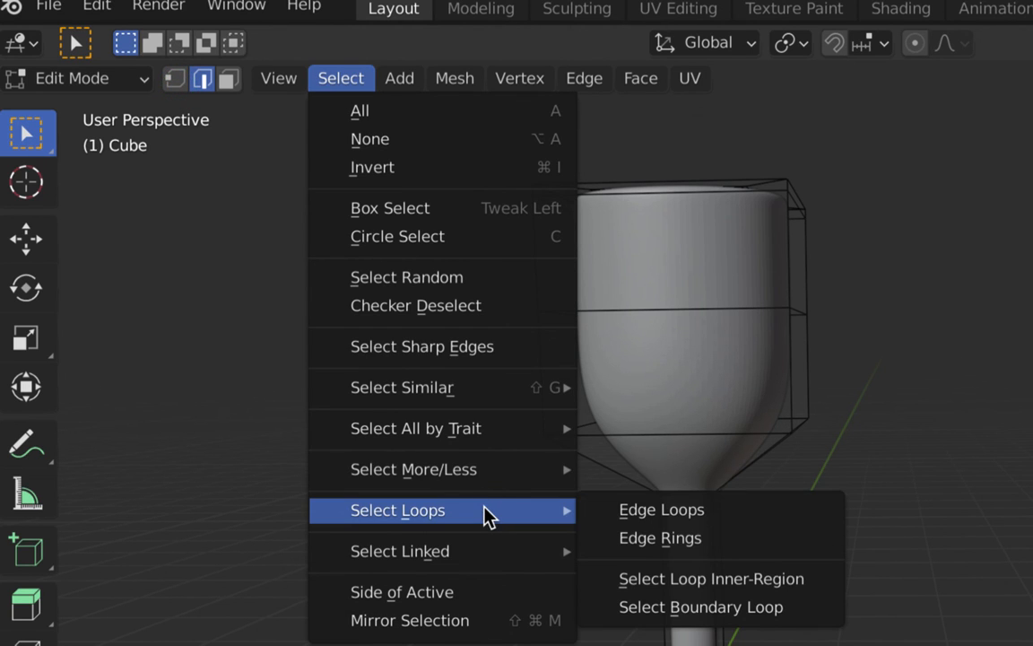
click(612, 511)
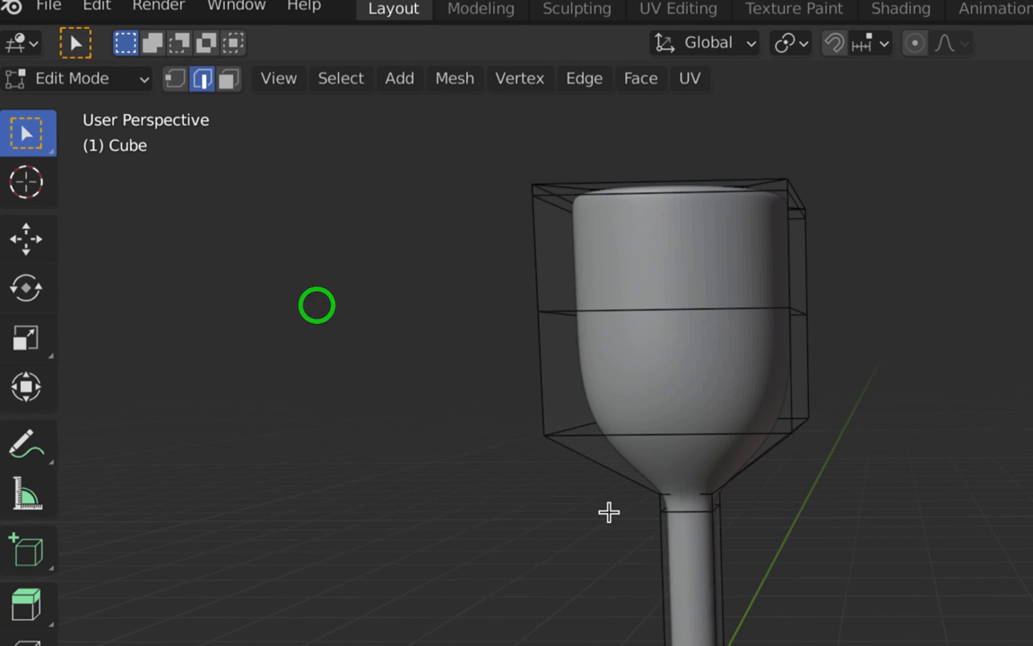
scroll(402, 532, up, 5)
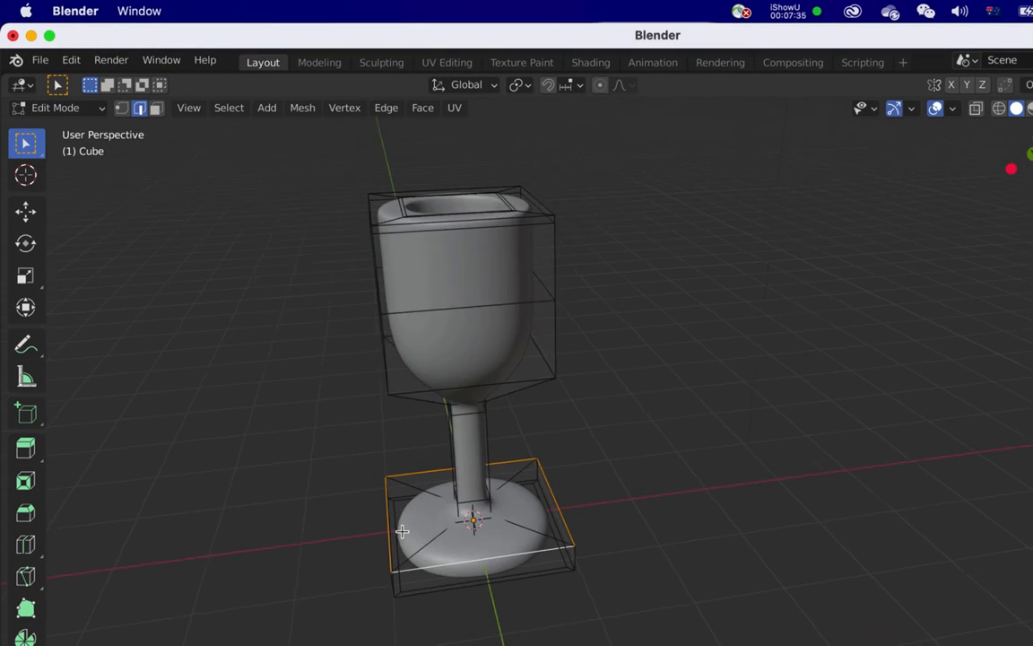
scroll(402, 532, down, 2)
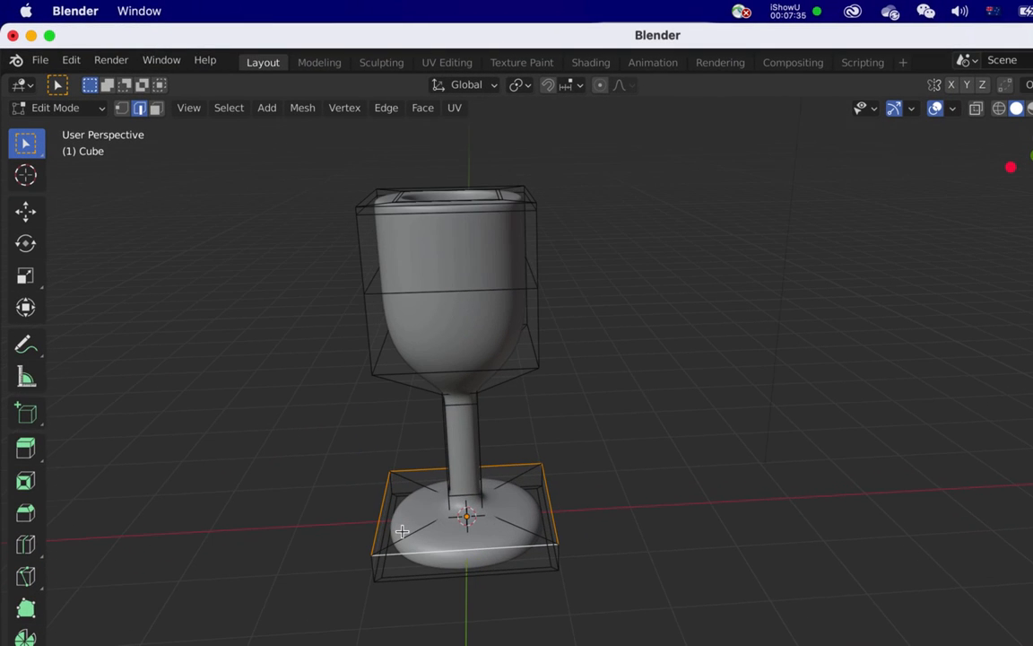
click(27, 276)
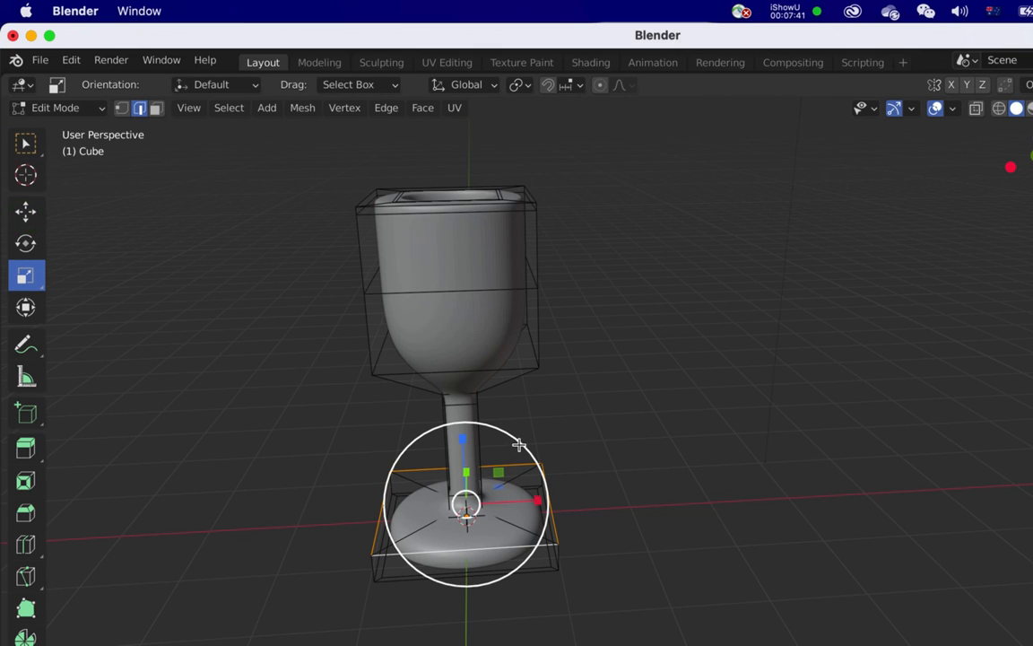
drag(517, 446, 501, 463)
scroll(501, 463, down, 6)
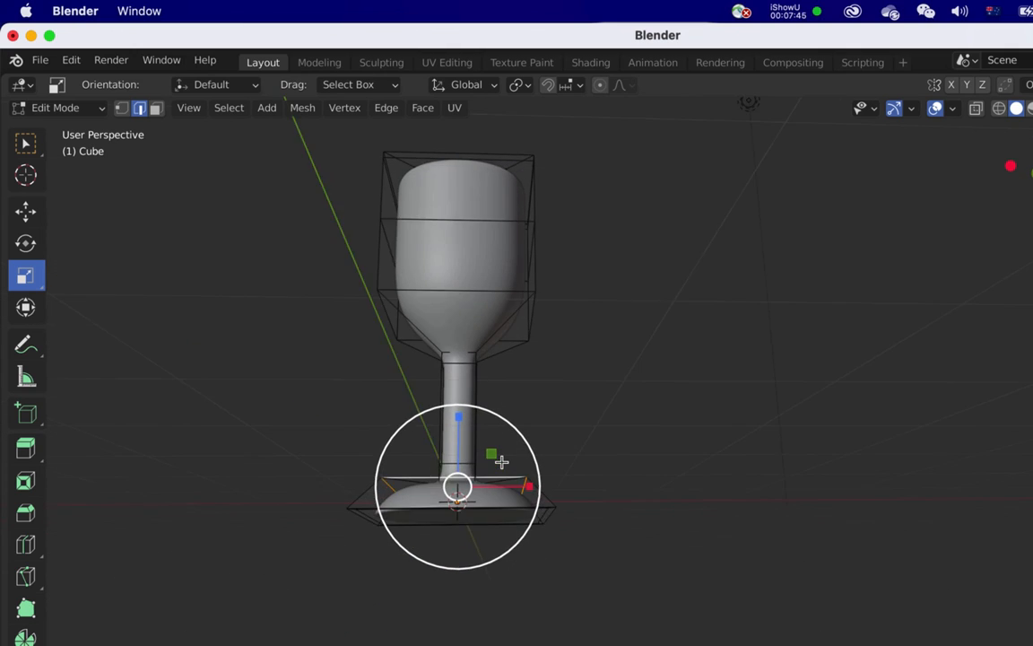
scroll(501, 462, up, 2)
scroll(501, 462, up, 1)
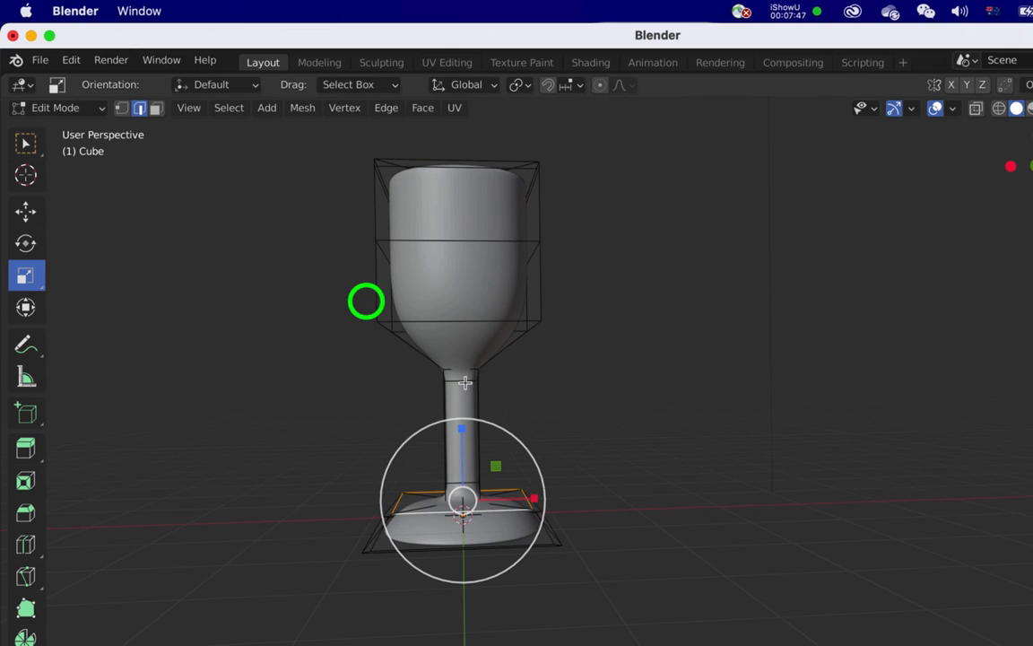
alt+click(464, 383)
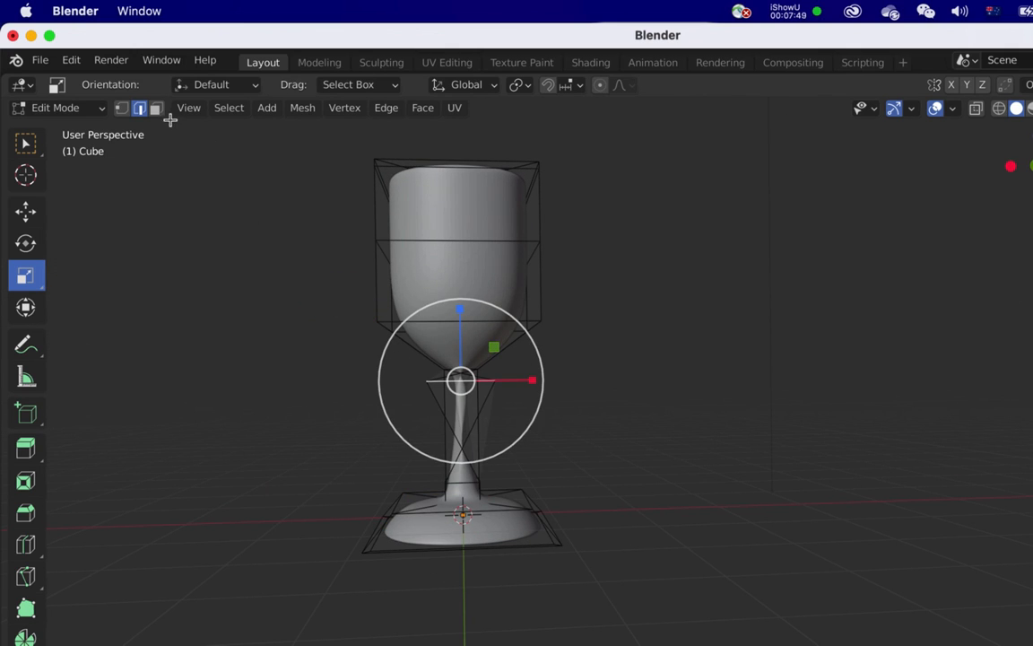
click(228, 110)
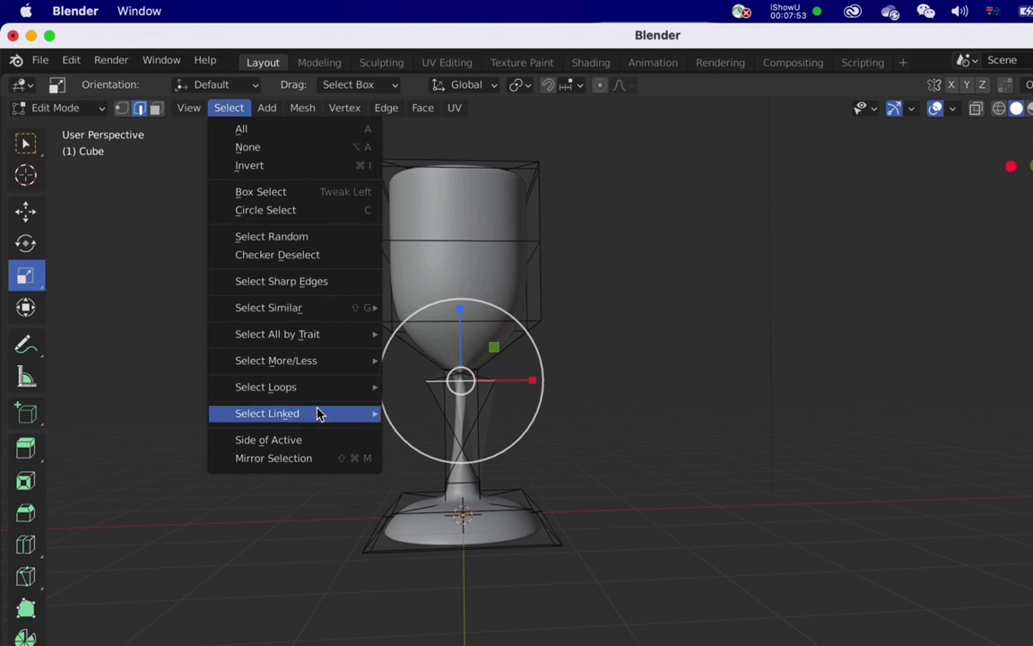
mouse_move(320, 391)
click(408, 402)
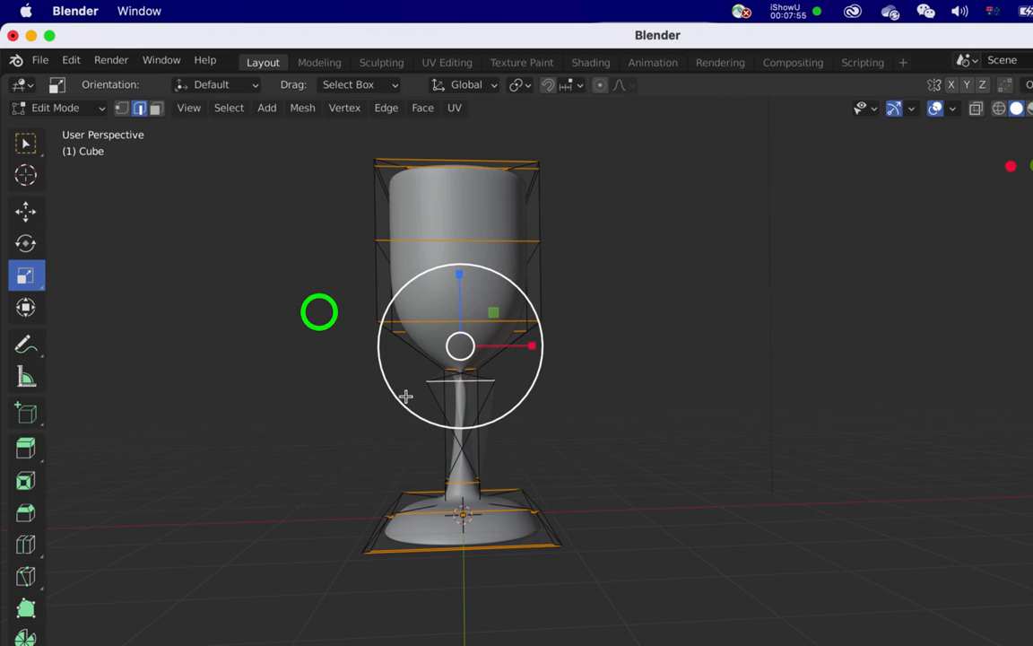
click(205, 231)
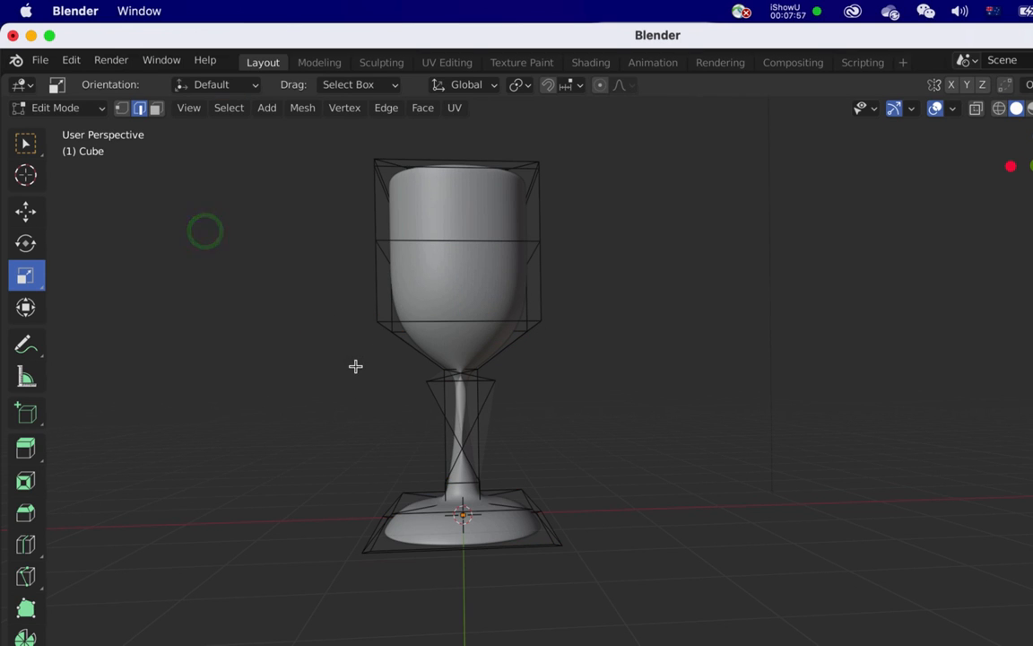
key(super+z)
key(super+z)
key(super+z)
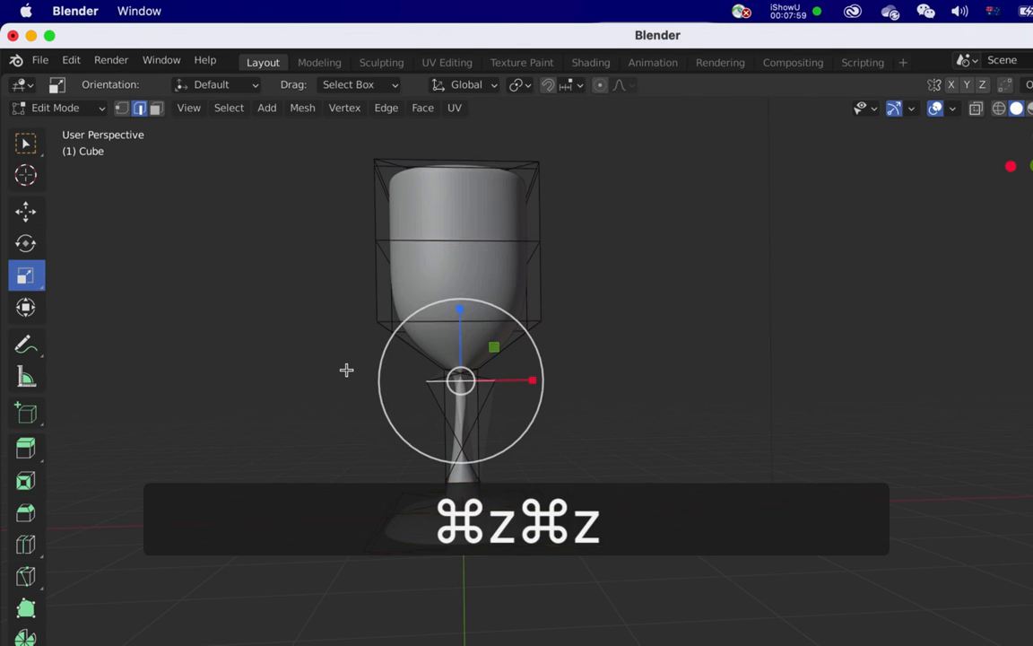
- Select the edge loop near the top of the stem and move it down about 0.04 m along the Z axis
click(350, 391)
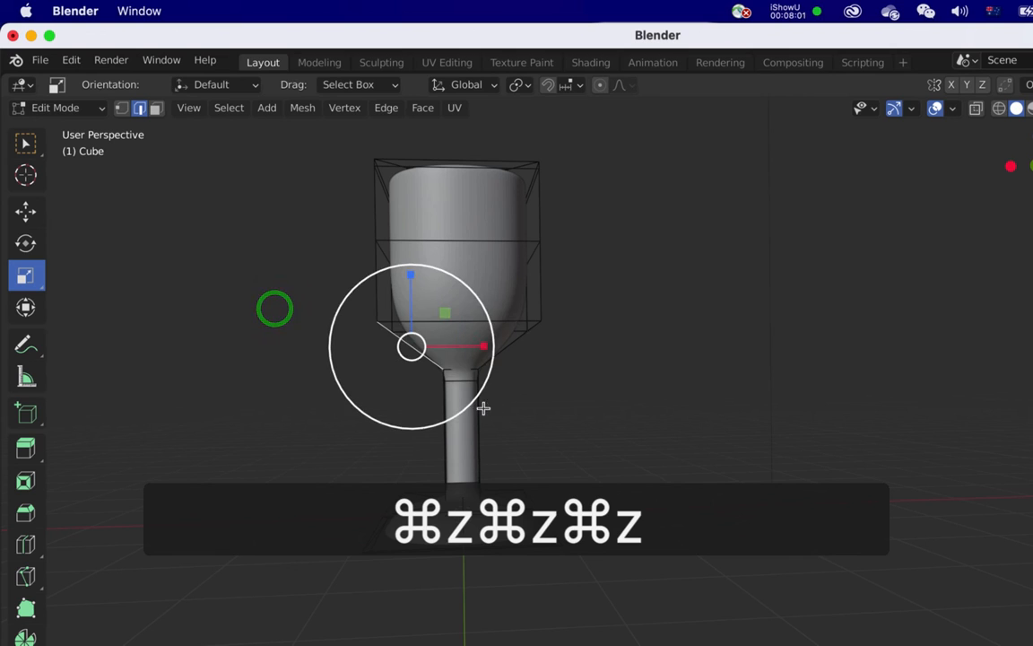
click(514, 415)
click(360, 298)
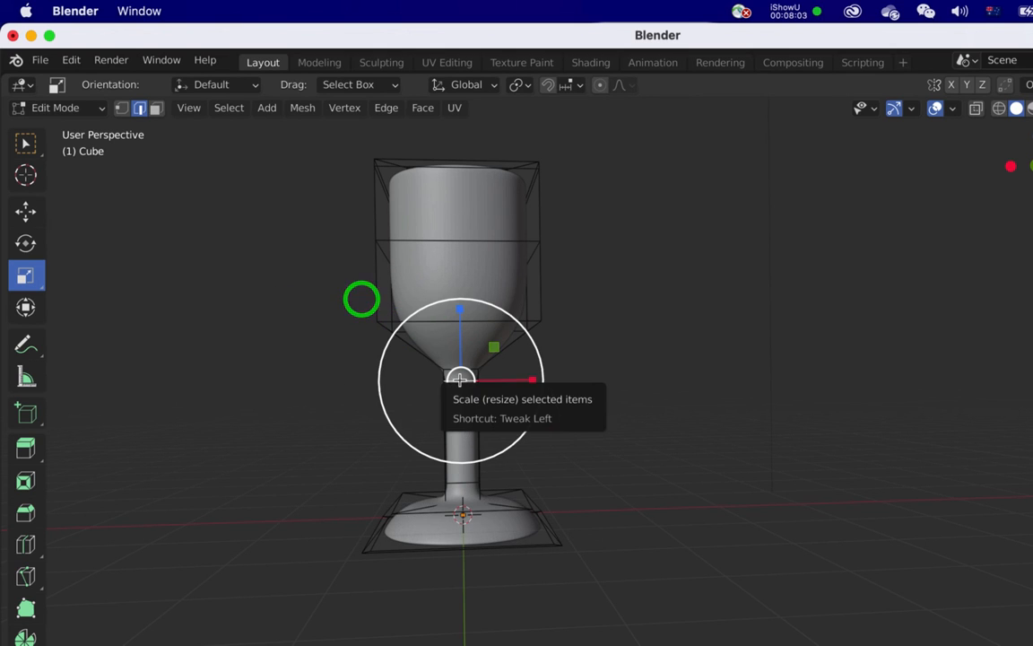
click(215, 111)
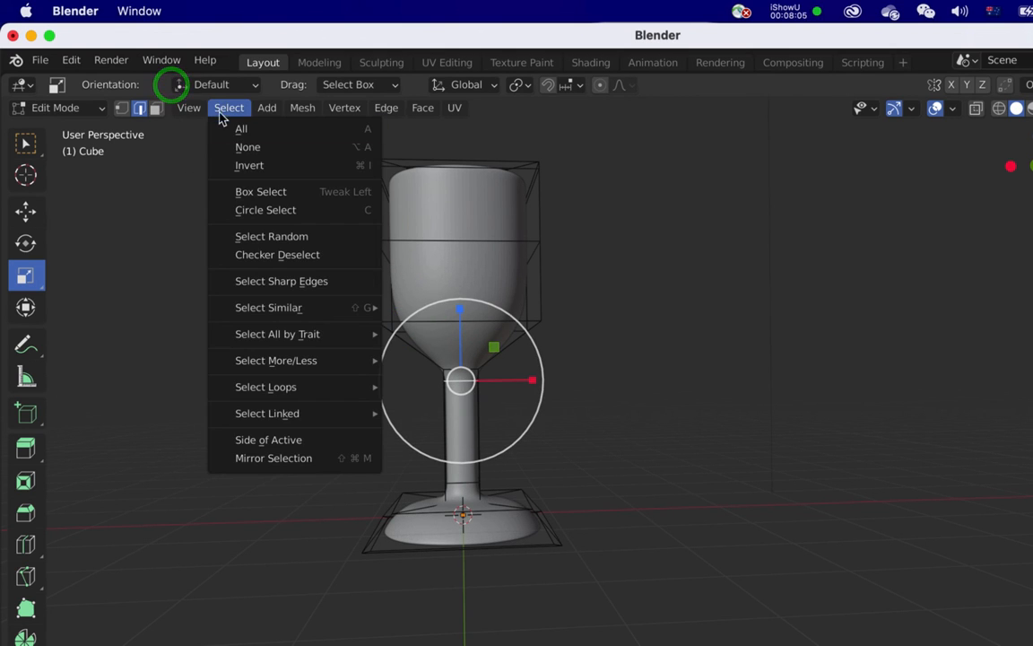
mouse_move(386, 392)
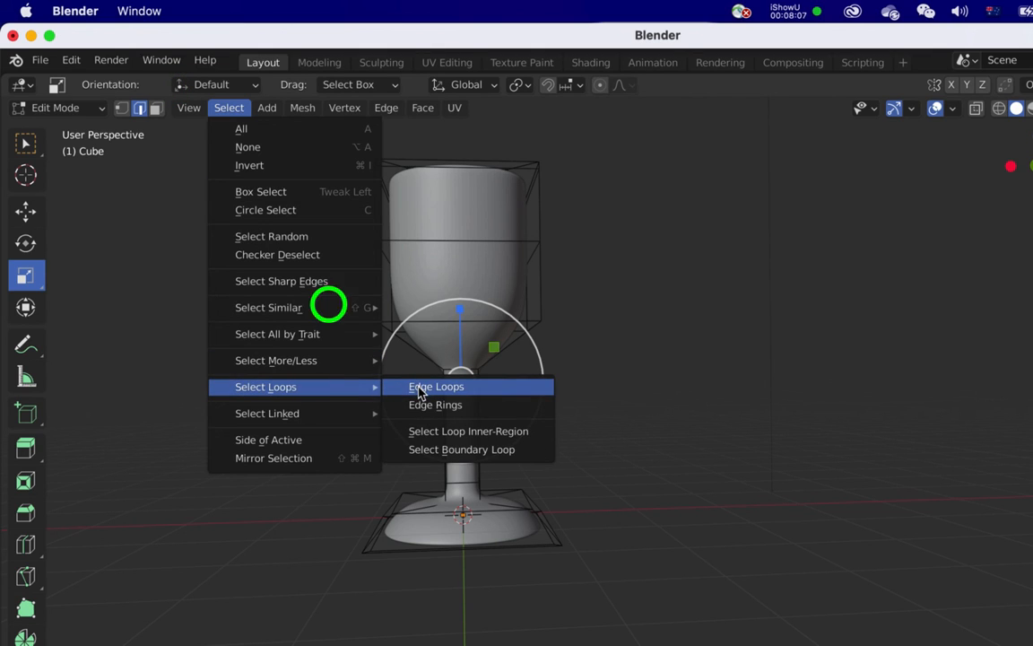
click(419, 392)
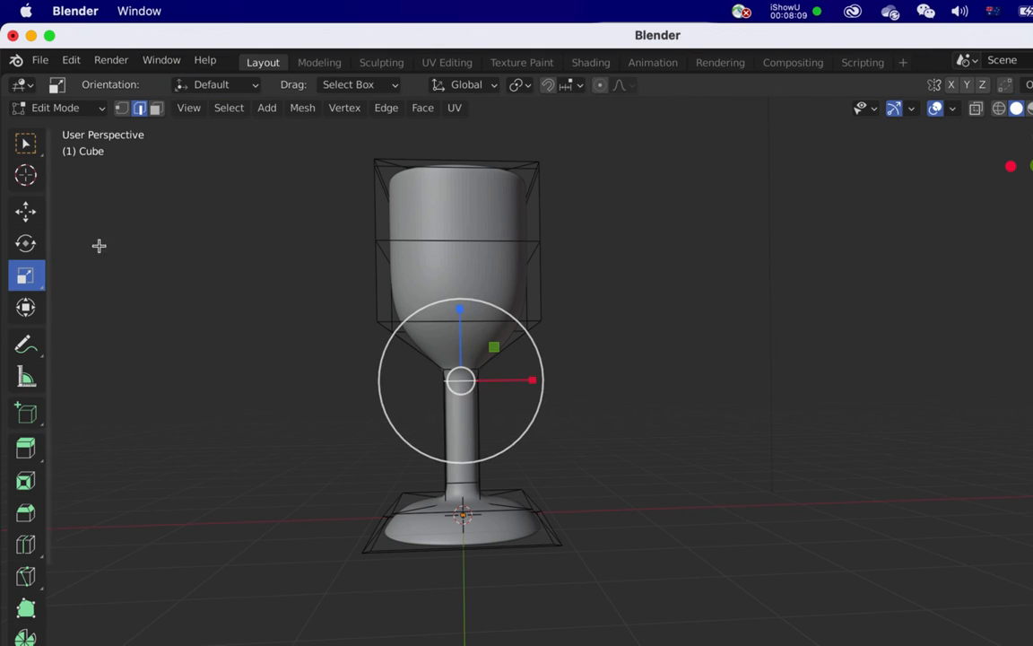
click(25, 211)
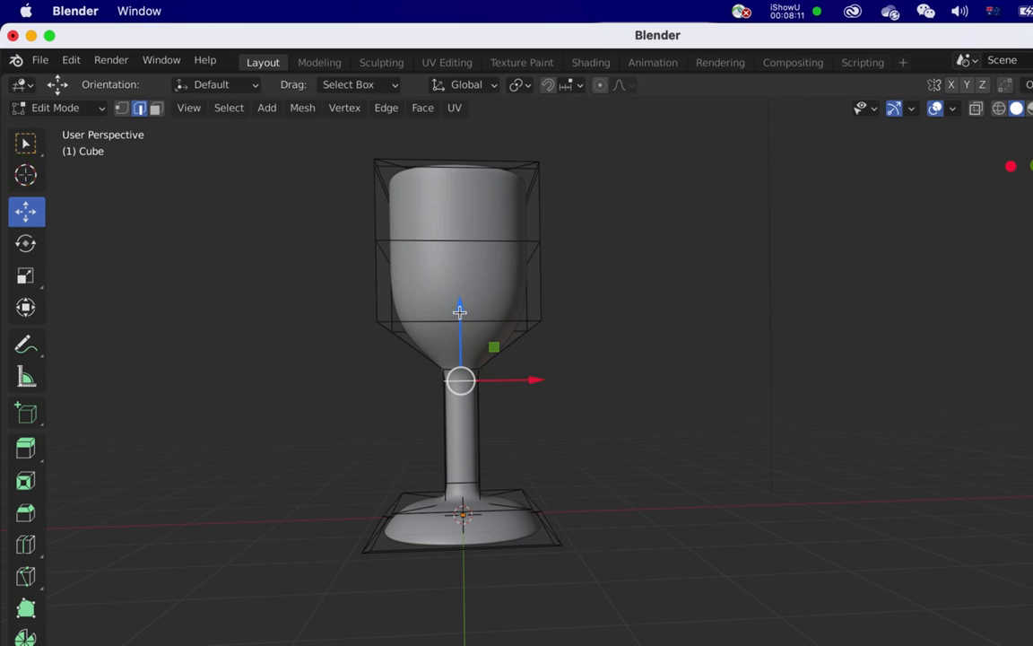
mouse_move(456, 314)
mouse_down()
mouse_move(467, 386)
mouse_move(464, 316)
mouse_up()
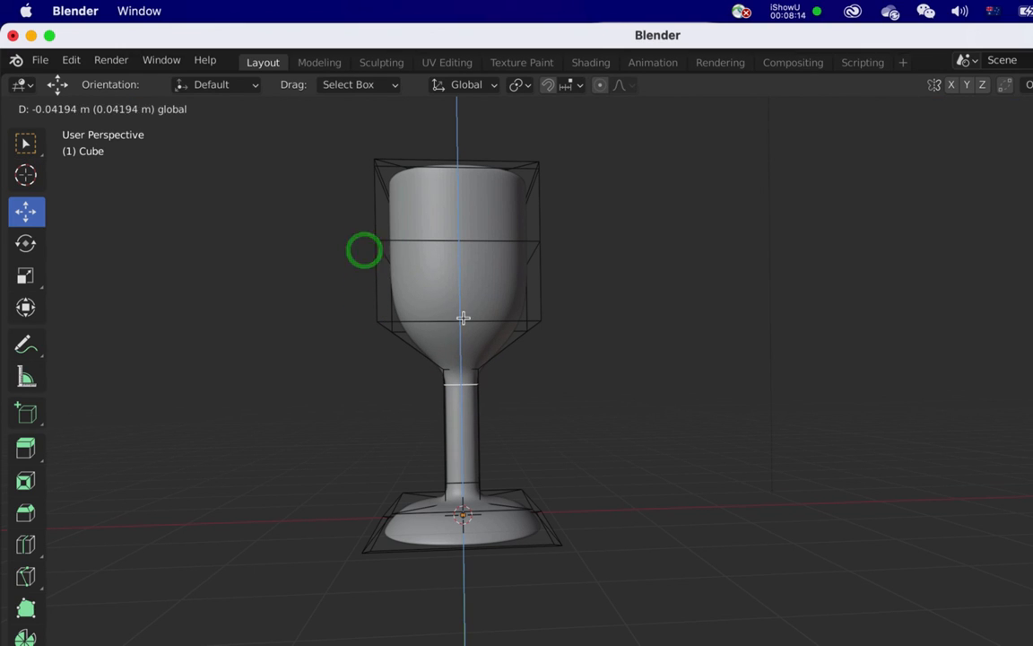
- Select the edge loop midway up the cup's outer wall and move it down along Z to just above the cup's lower edge
alt+click(441, 239)
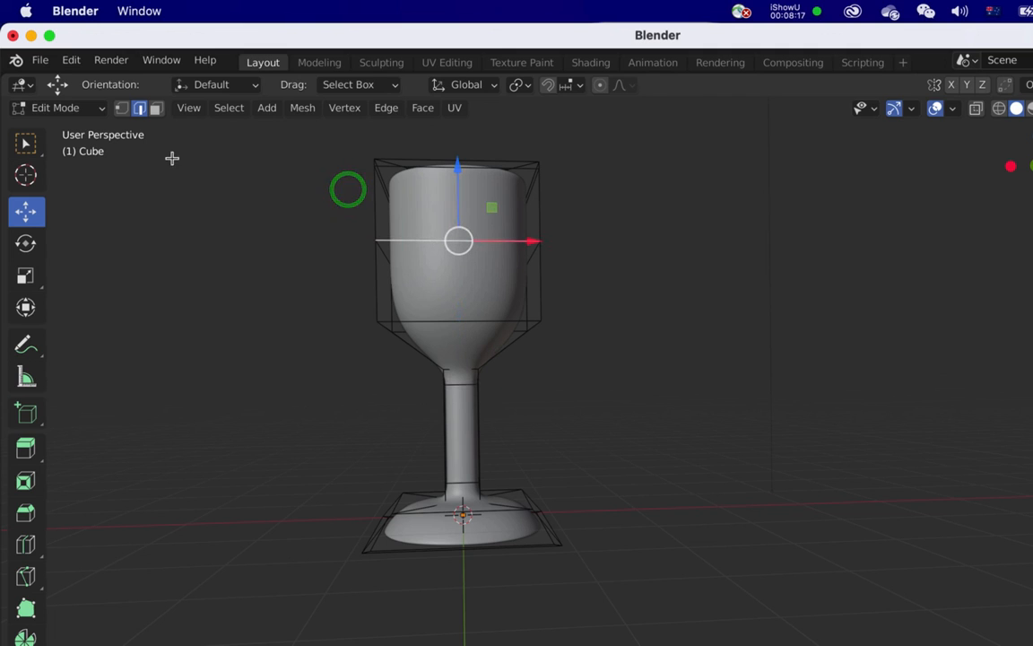
click(235, 111)
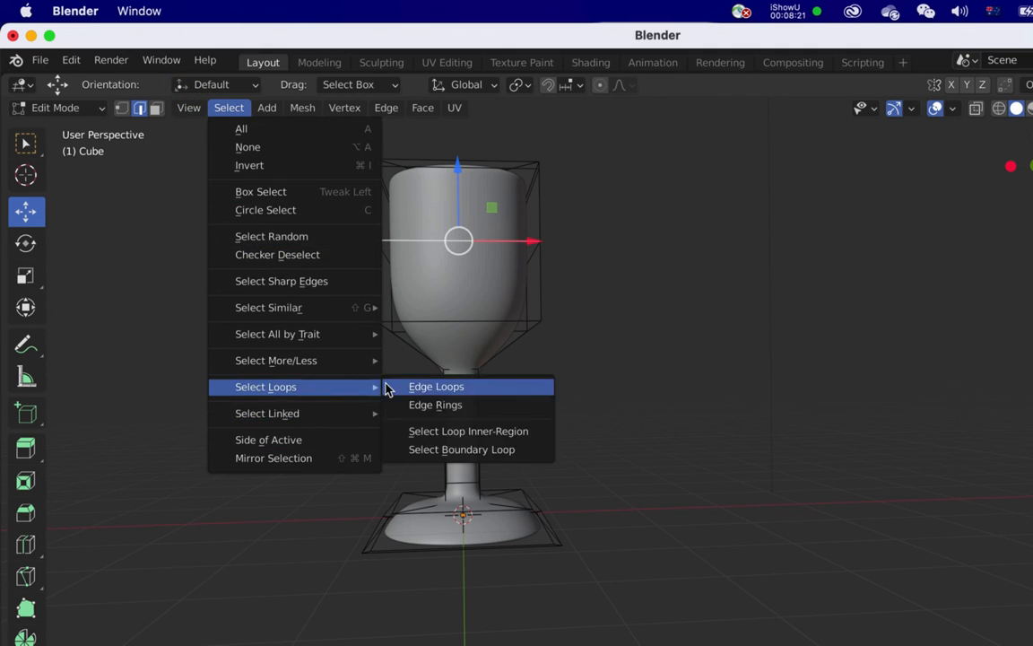
click(414, 387)
drag(456, 183, 463, 245)
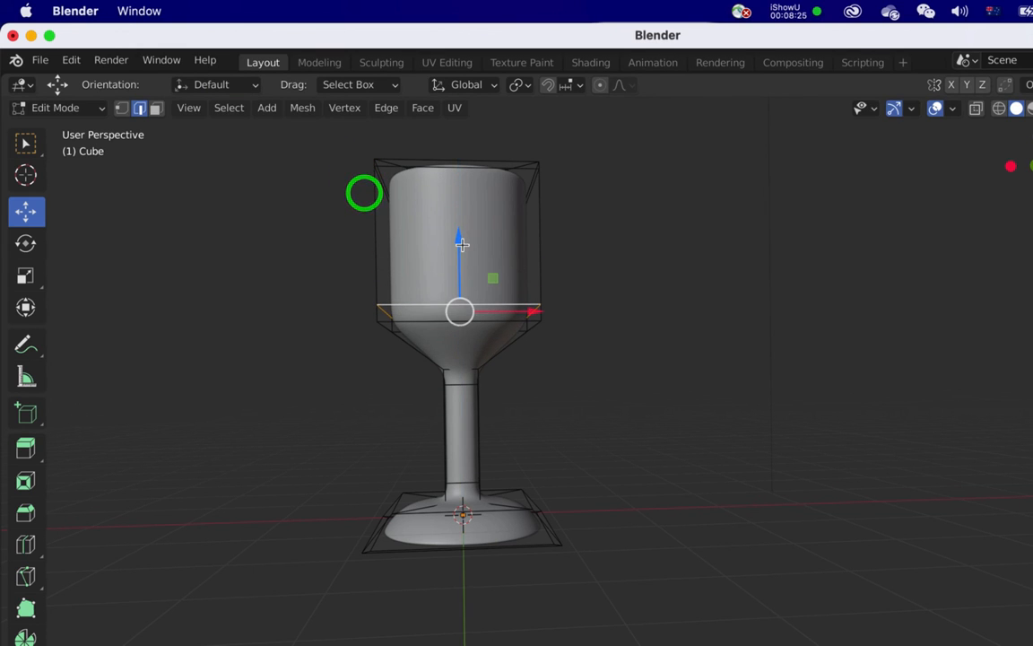
- Return to Object Mode, deselect the goblet and inspect its finished shape
scroll(462, 245, up, 5)
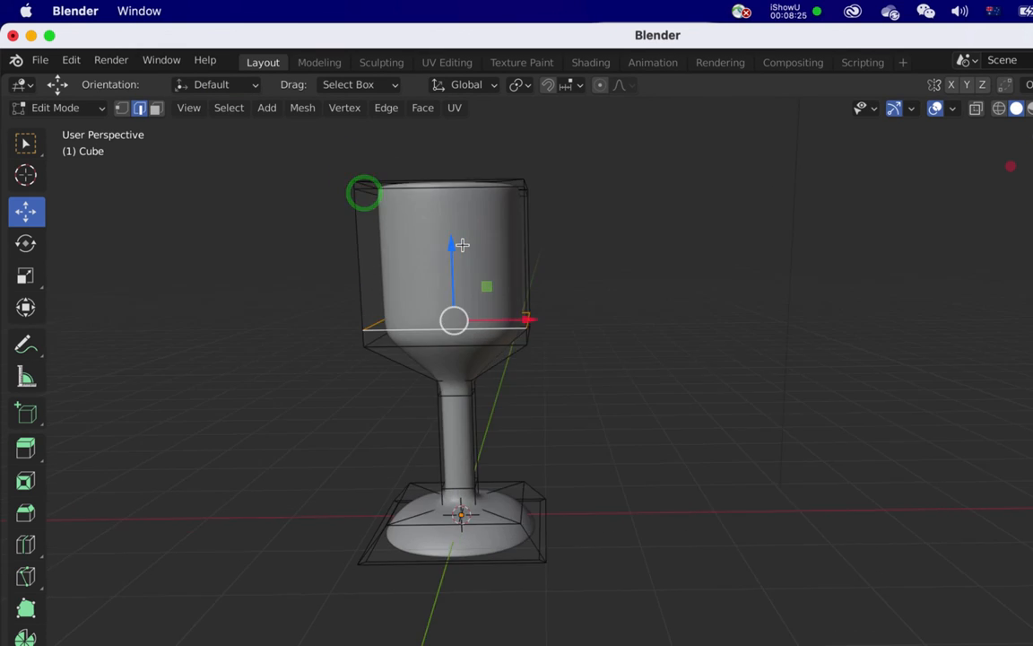
click(82, 108)
click(85, 128)
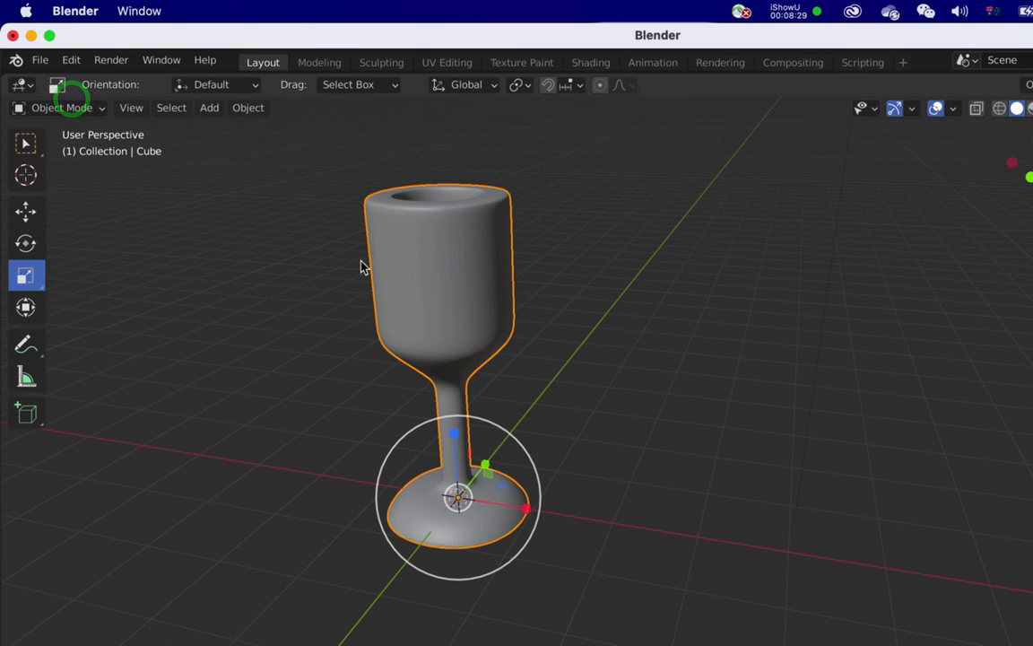
click(328, 304)
scroll(546, 275, down, 5)
scroll(546, 275, up, 3)
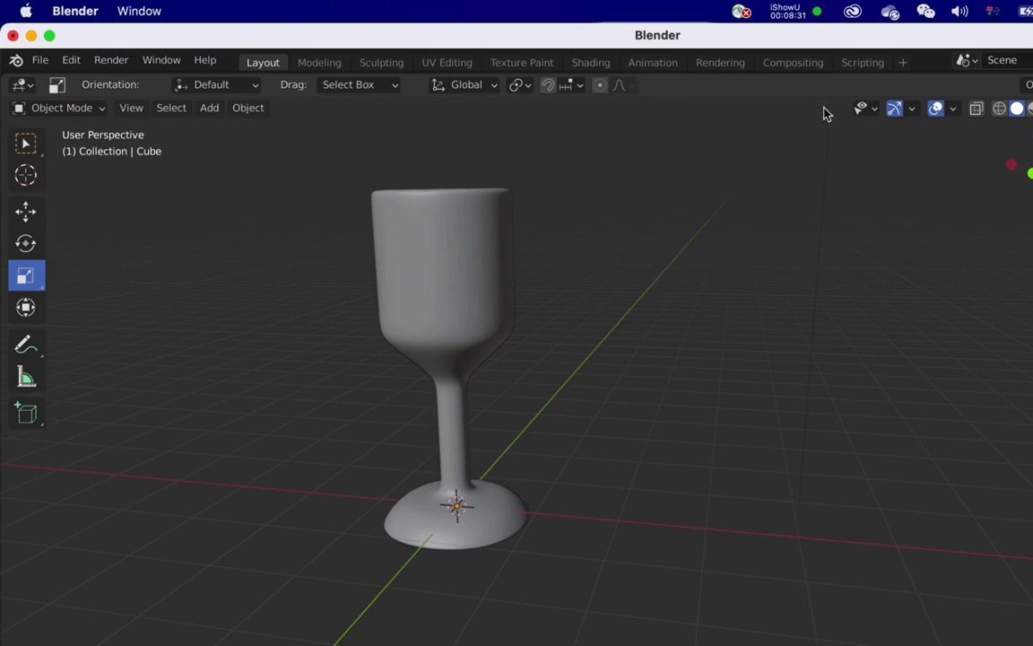
click(790, 12)
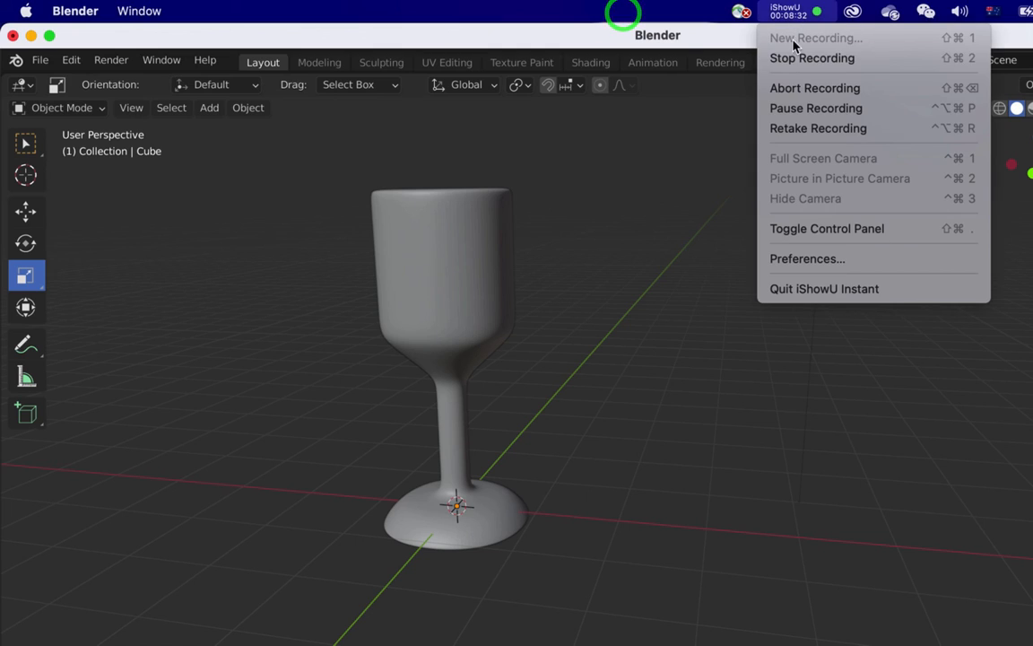